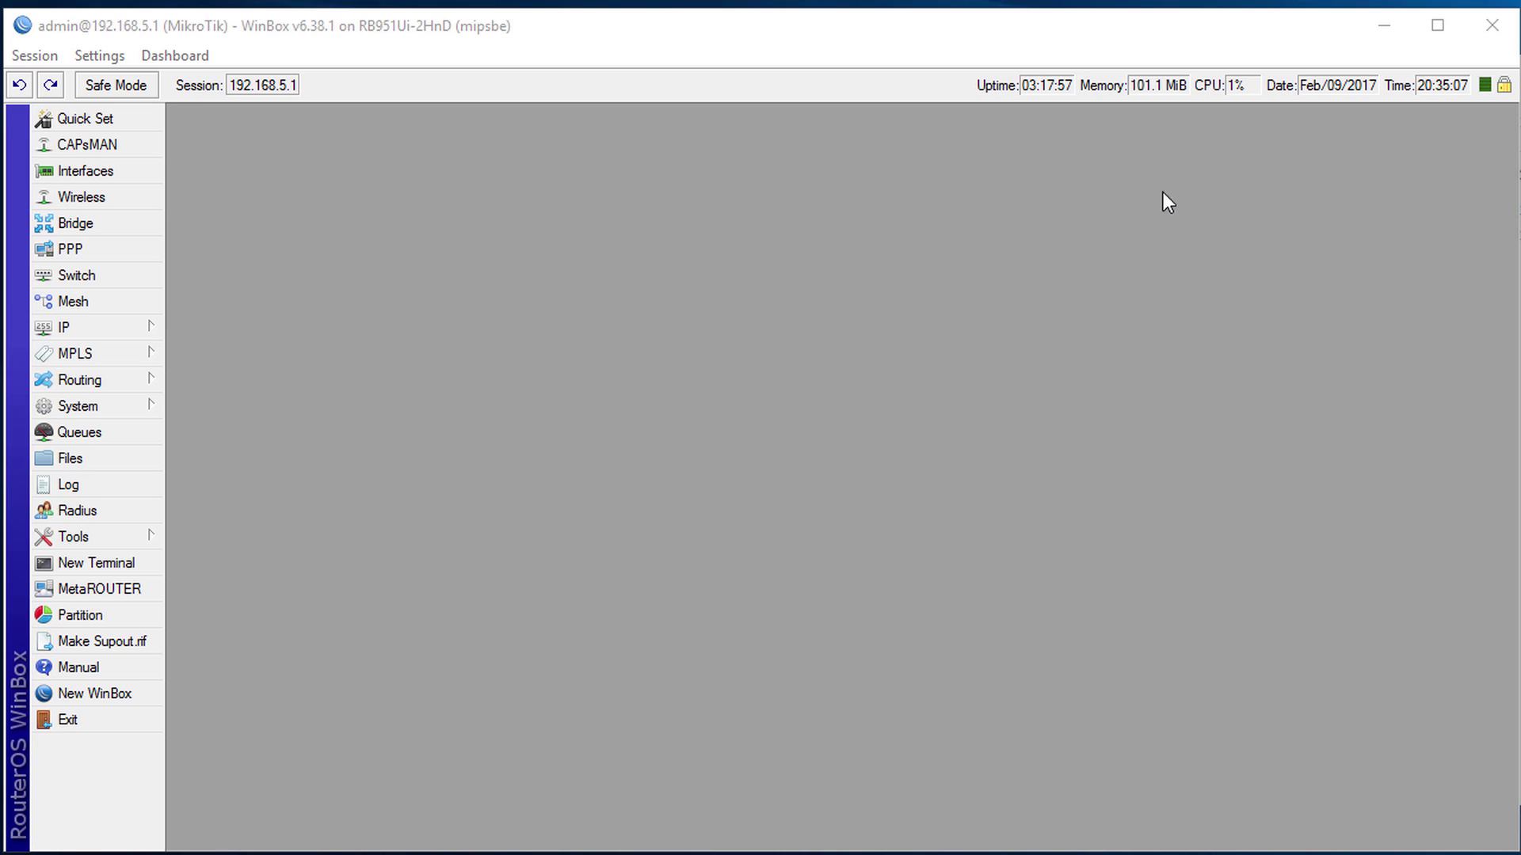
Open the router's File List from the WinBox sidebar
{"action": "left_click", "coordinate": [114, 465]}
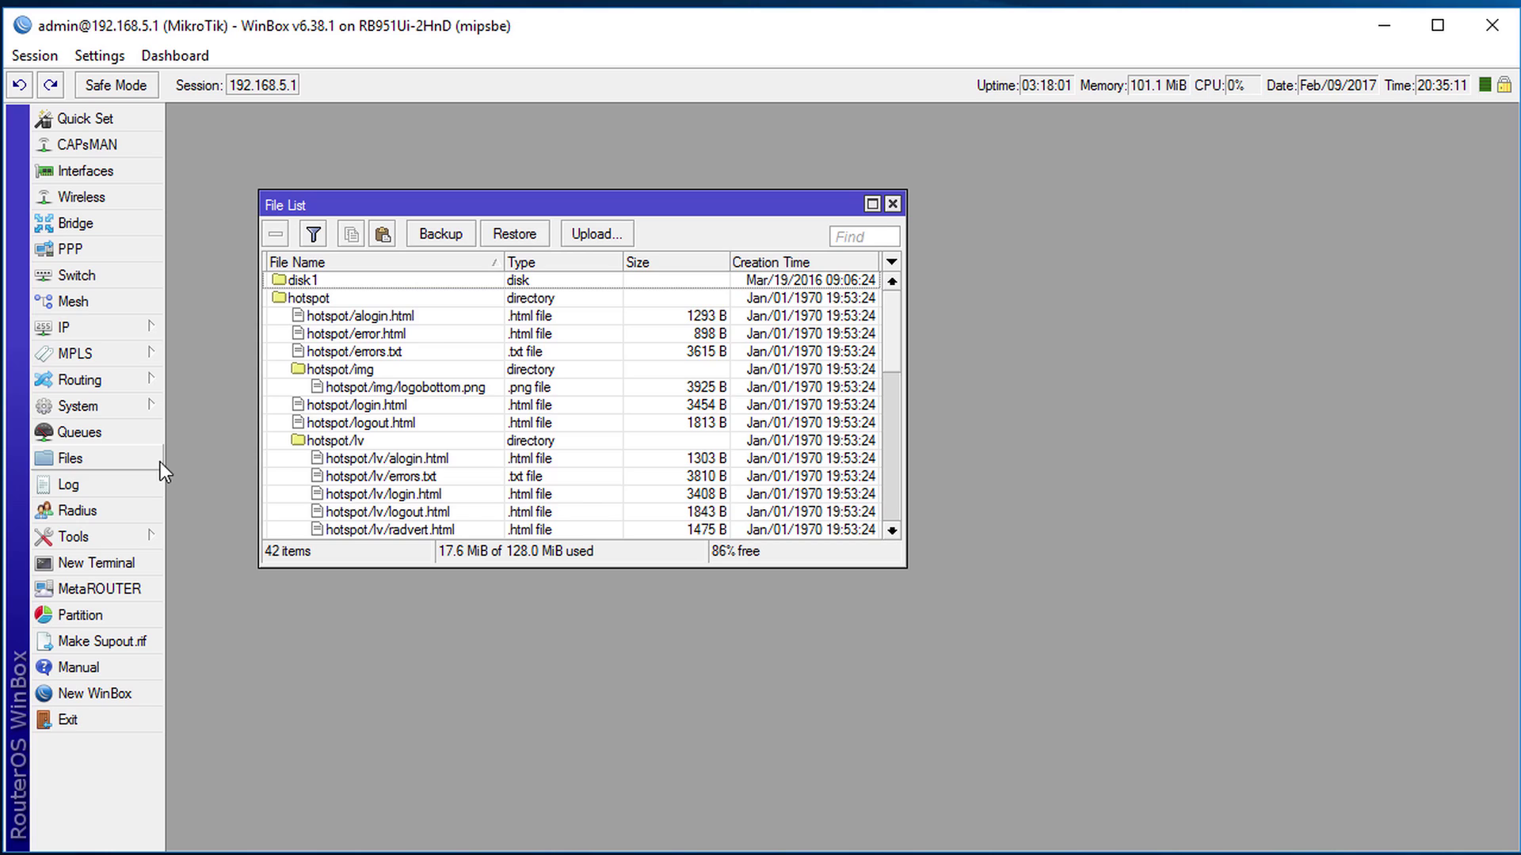
Create a router backup named 1st_backup, correcting the mistyped 'ist' to '1st'
{"action": "left_click", "coordinate": [414, 243]}
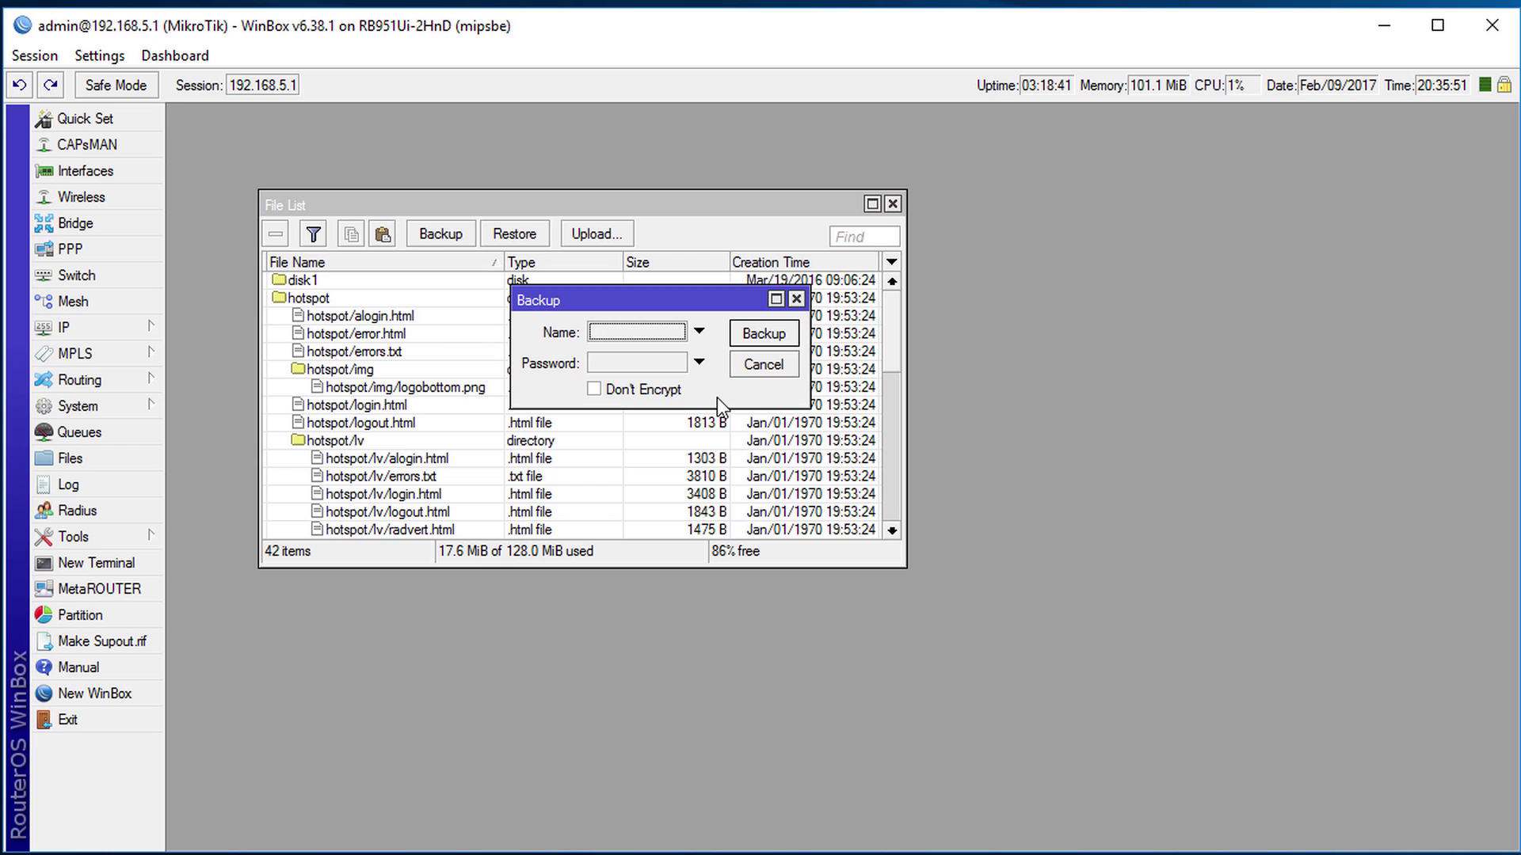
{"action": "left_click", "coordinate": [615, 335]}
{"action": "type", "text": "ist_backup"}
{"action": "key", "text": "Home"}
{"action": "key", "text": "Delete"}
{"action": "type", "text": "1"}
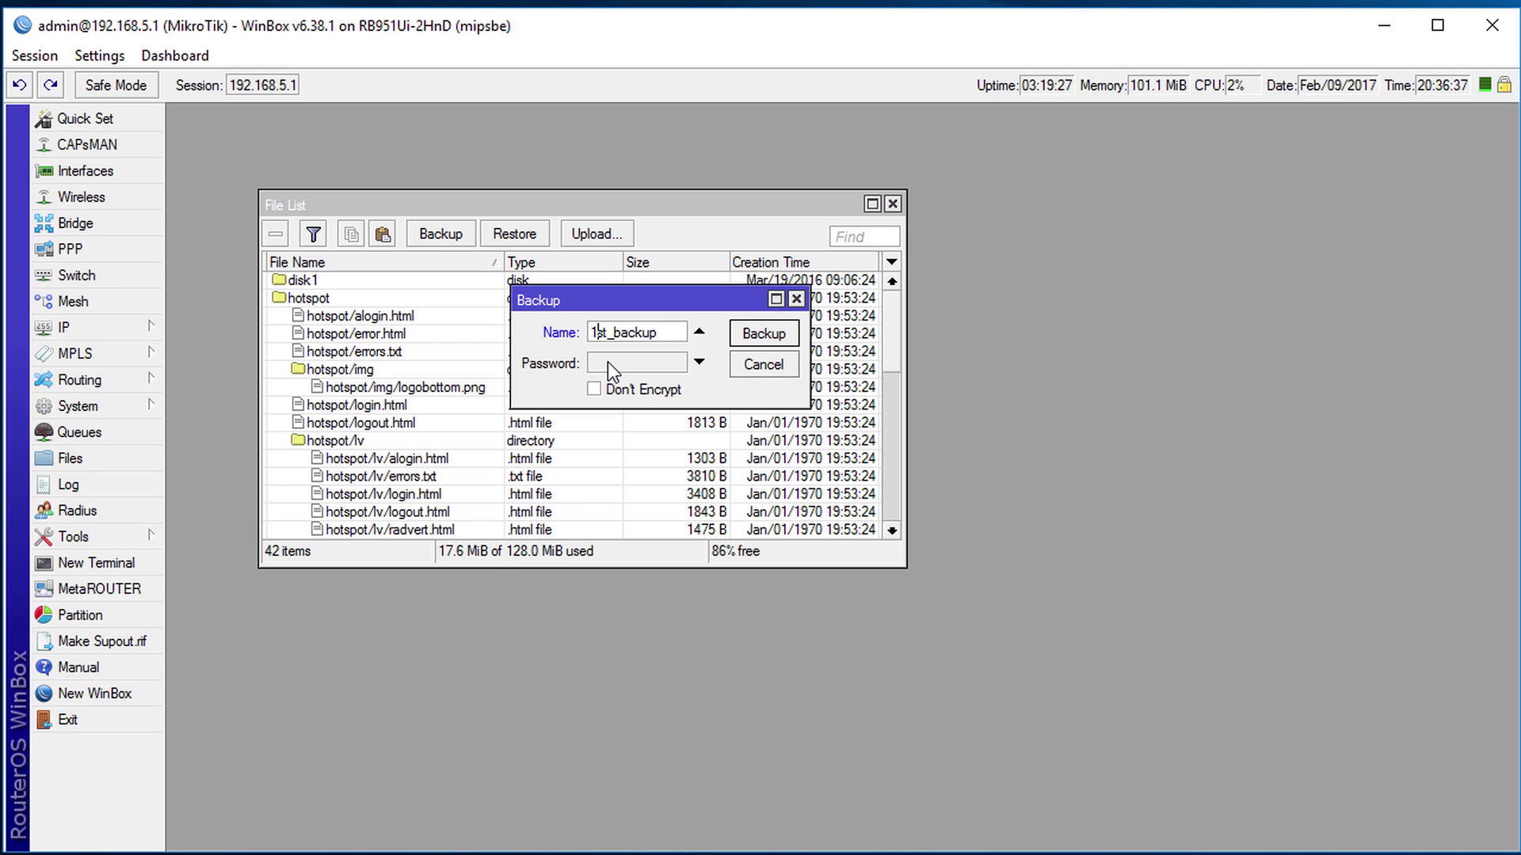
{"action": "left_click", "coordinate": [793, 341]}
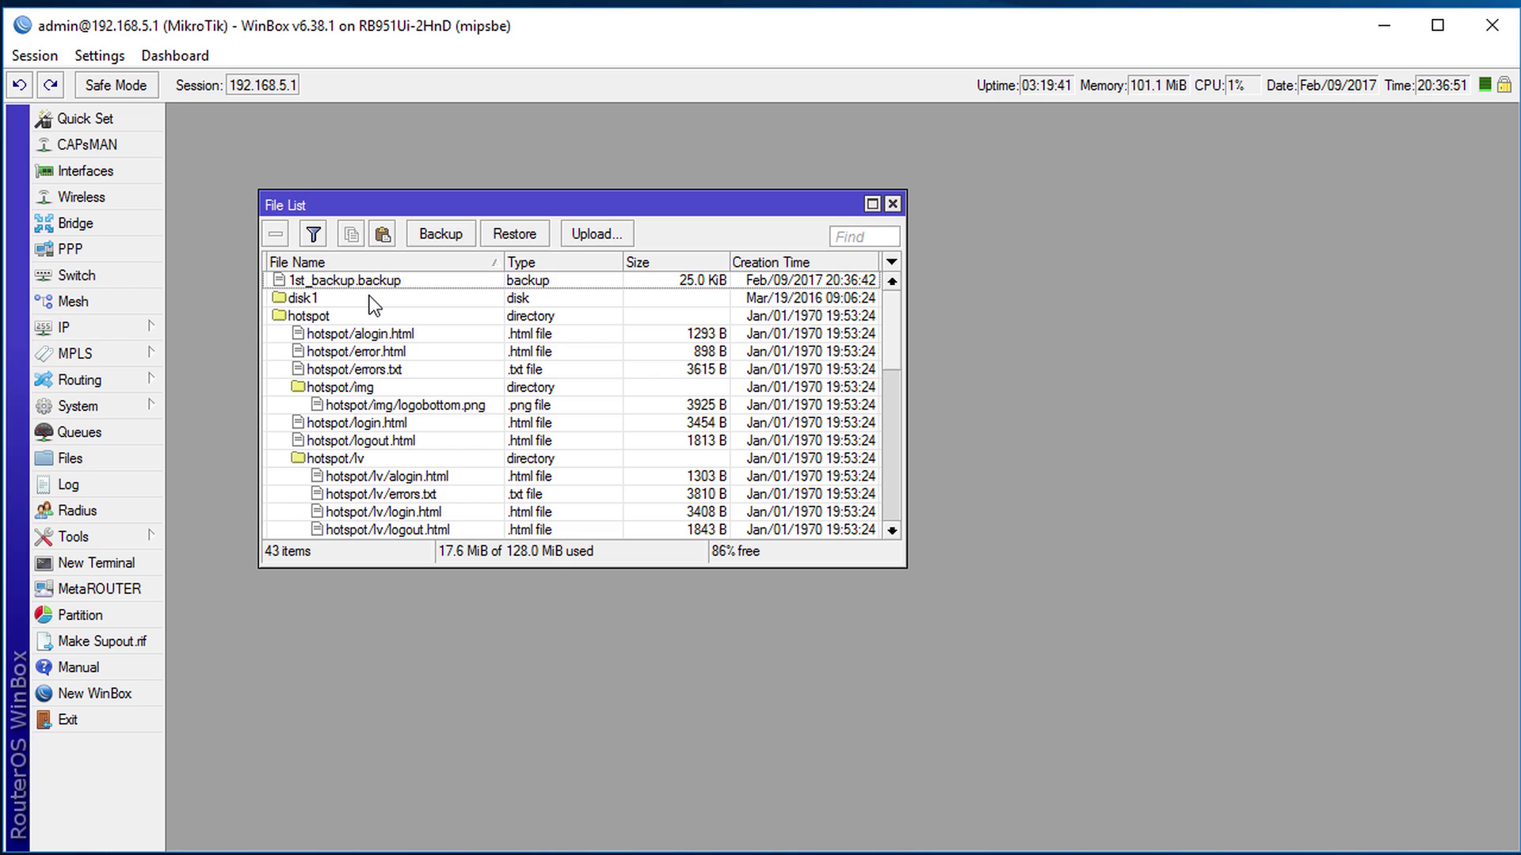
Run 'export file=1st_export' in a new terminal to create 1st_export.rsc
{"action": "left_click", "coordinate": [141, 568]}
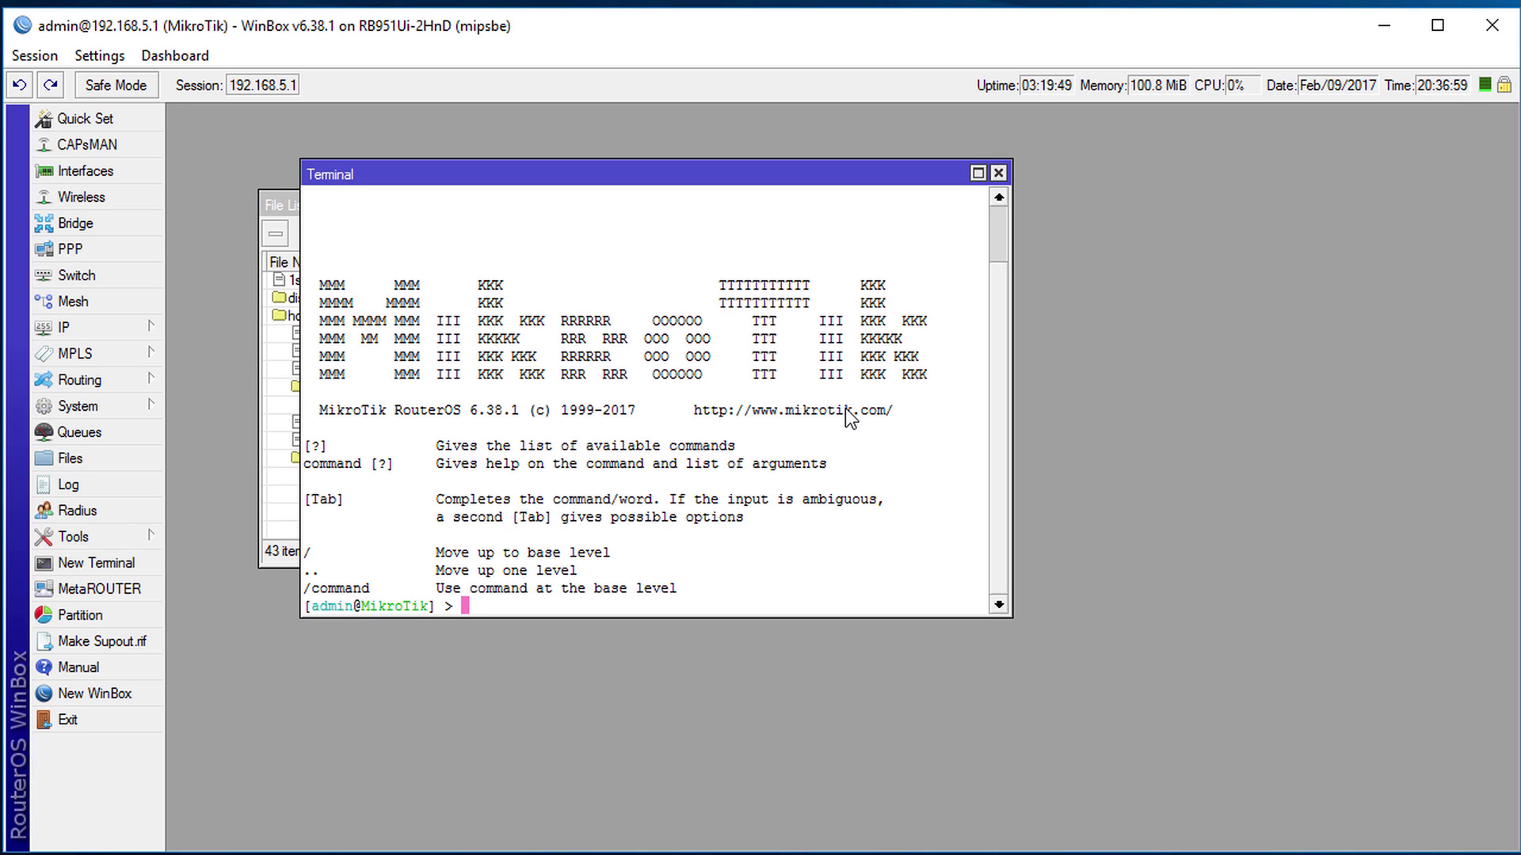
{"action": "type", "text": "export file="}
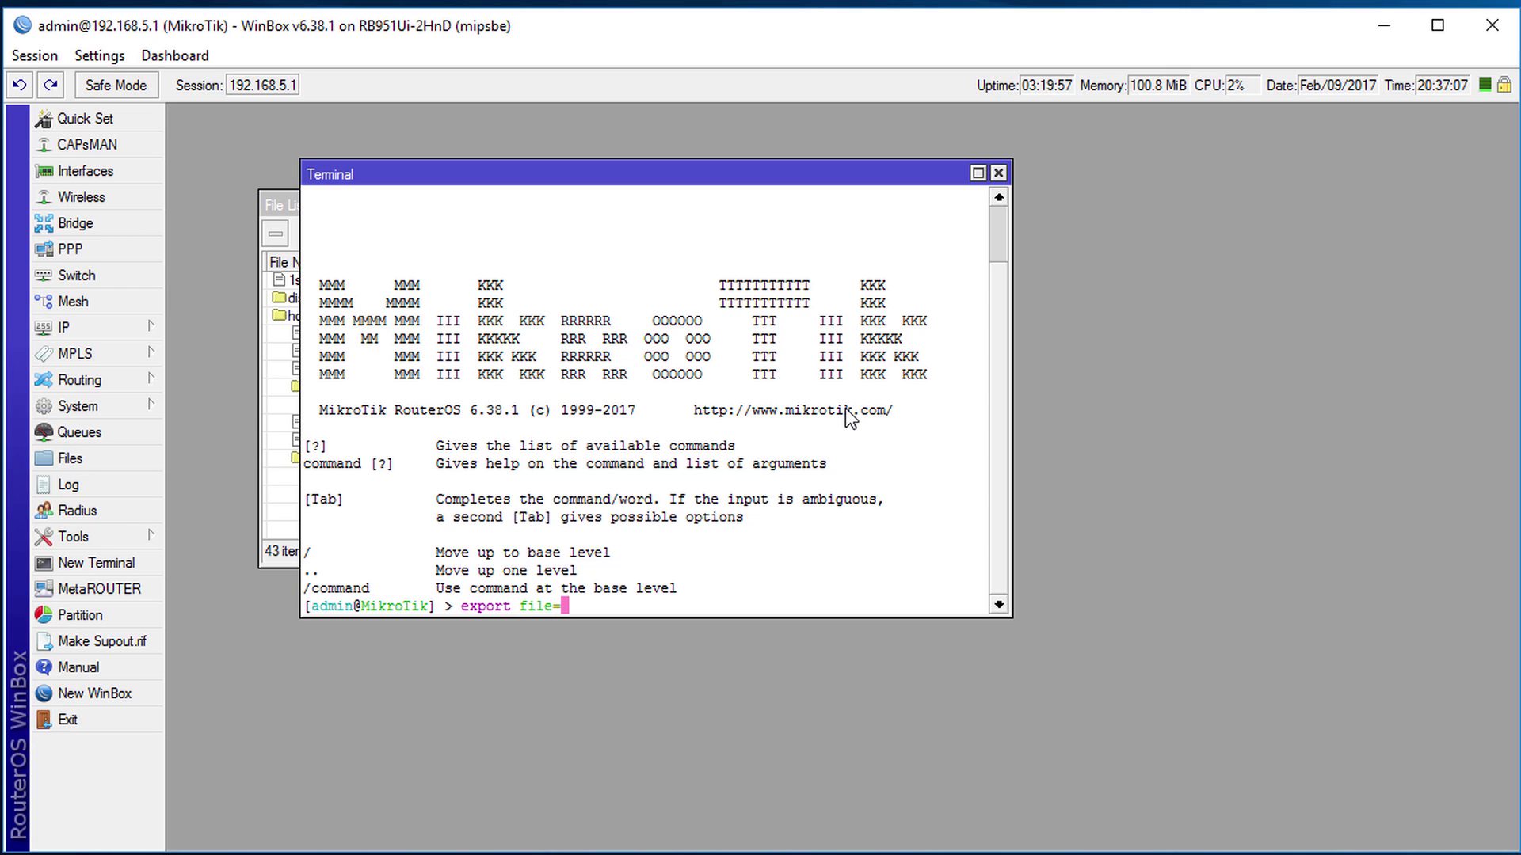
{"action": "type", "text": "1st_export"}
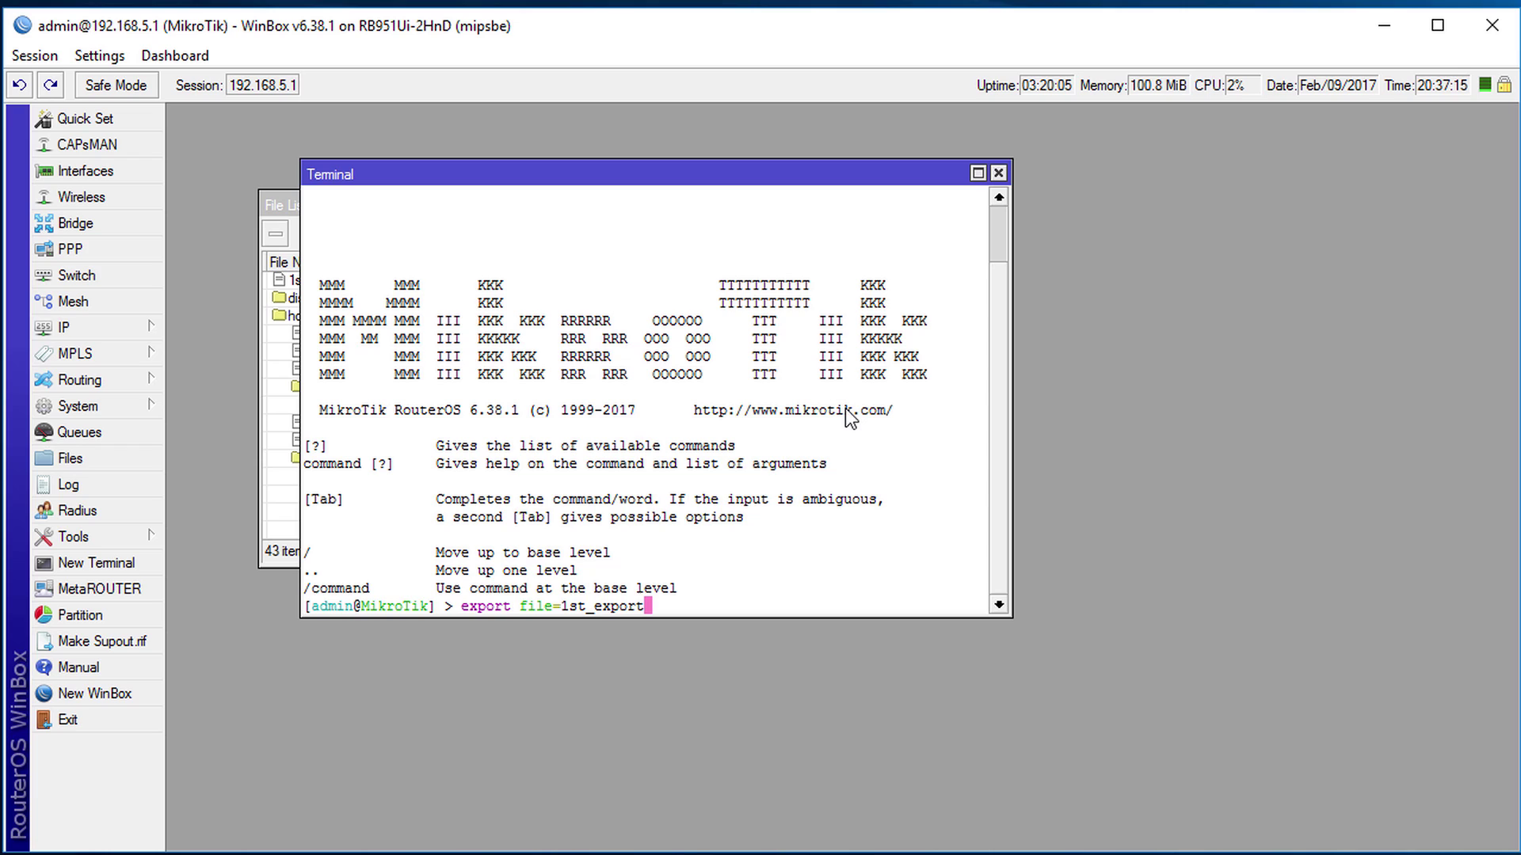
{"action": "key", "text": "Return"}
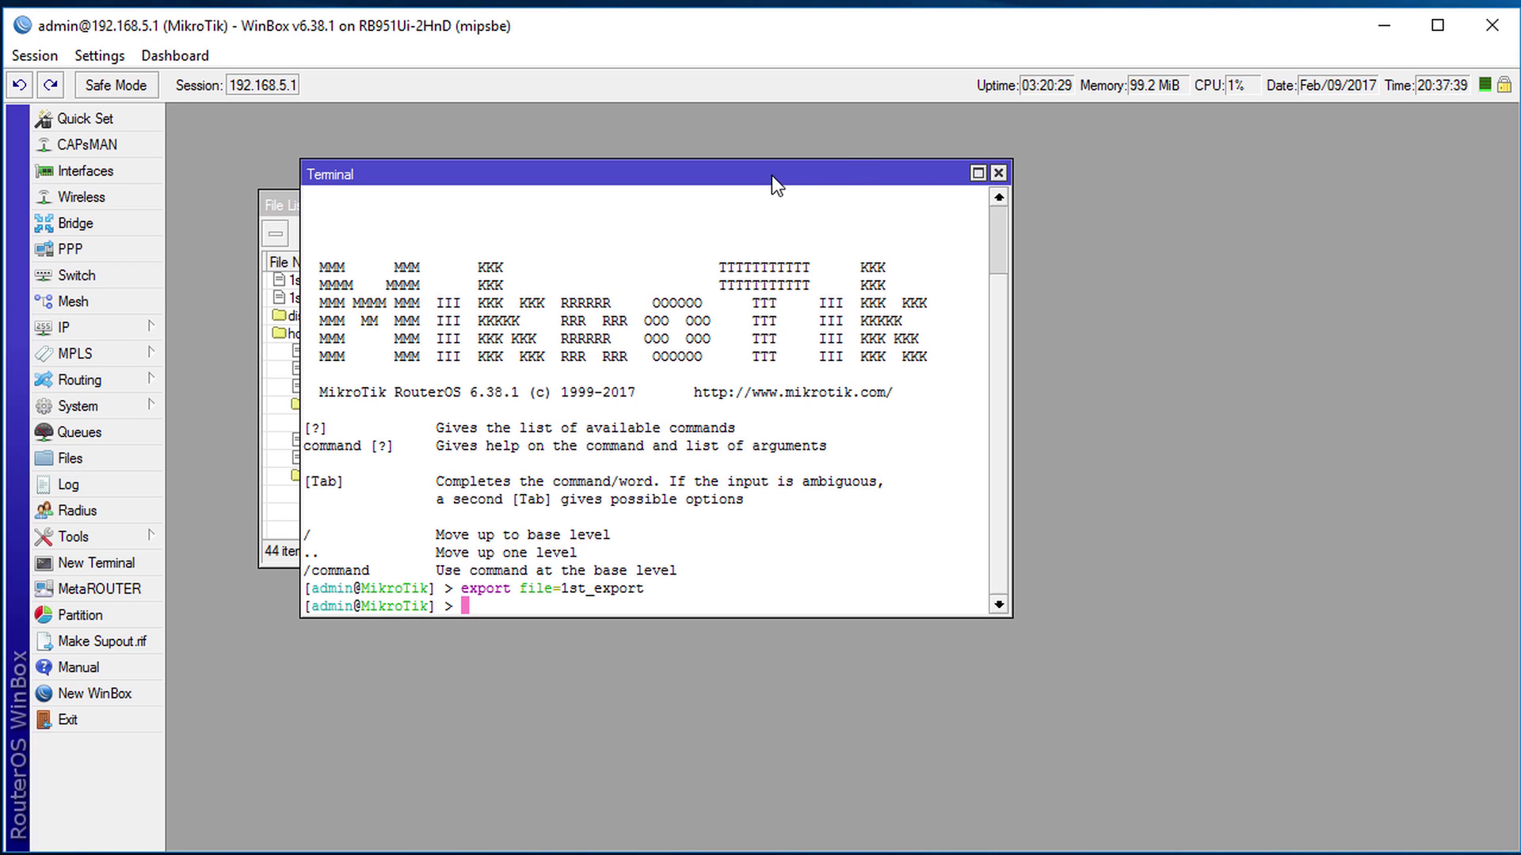
{"action": "left_click_drag", "start_coordinate": [772, 174], "coordinate": [1188, 189]}
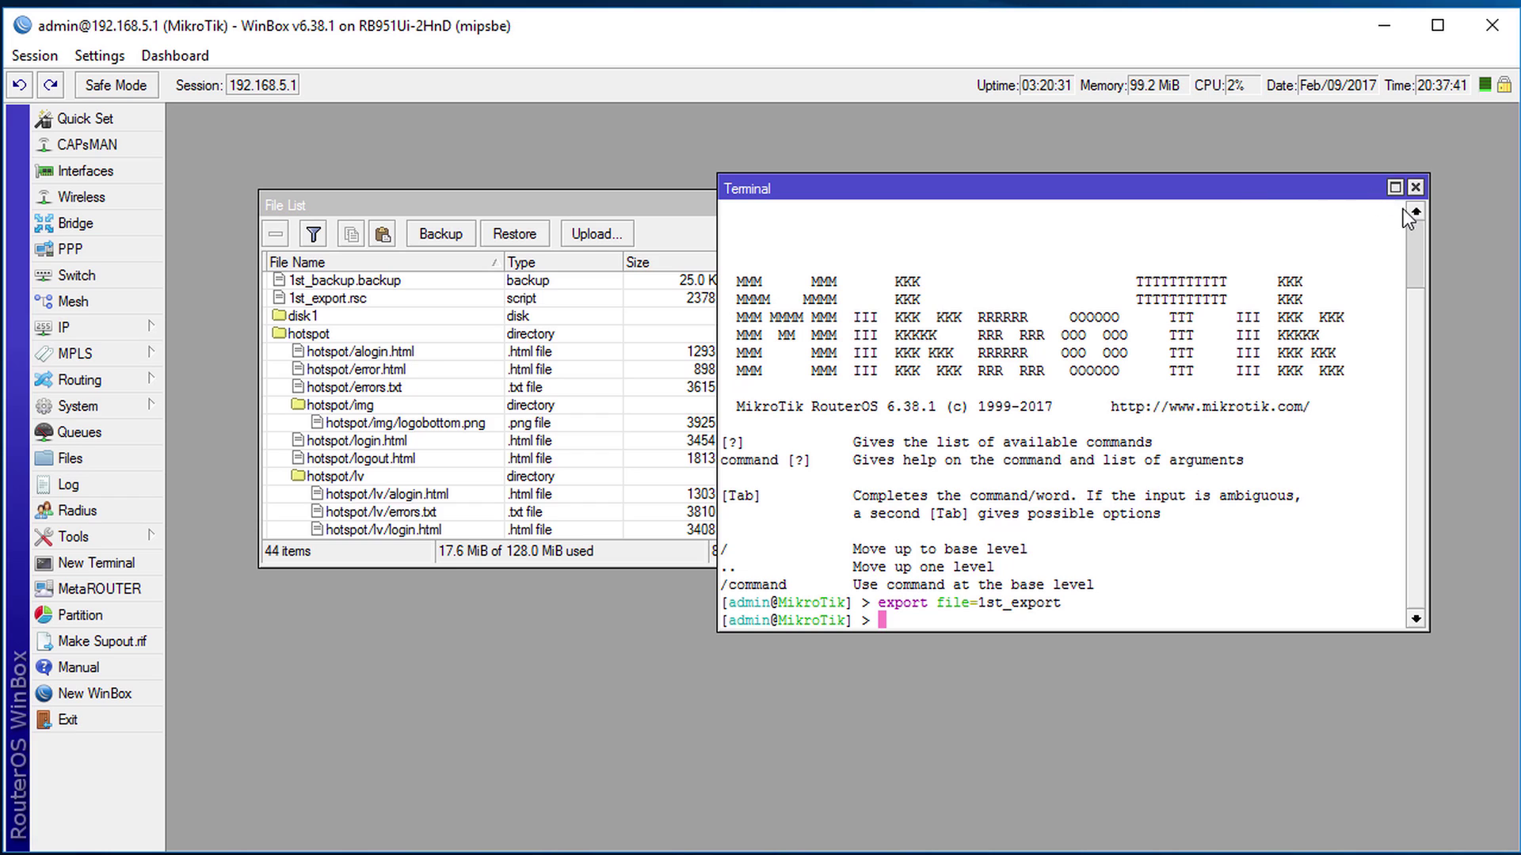
Close the terminal and select both 1st_export.rsc and 1st_backup.backup in the File List
{"action": "left_click", "coordinate": [1414, 188]}
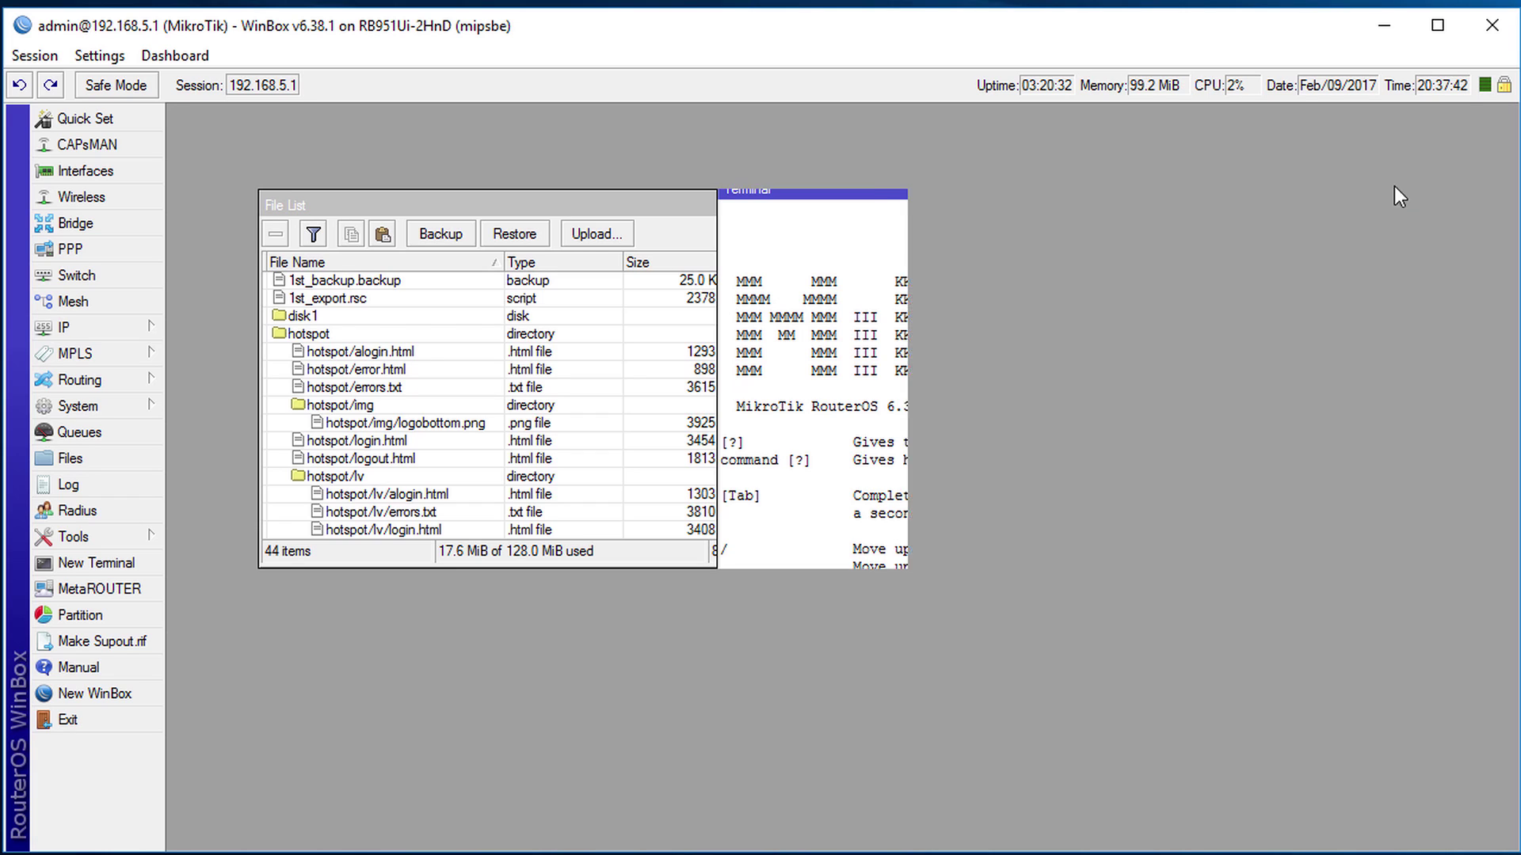
{"action": "left_click", "coordinate": [336, 302]}
{"action": "left_click", "coordinate": [372, 284]}
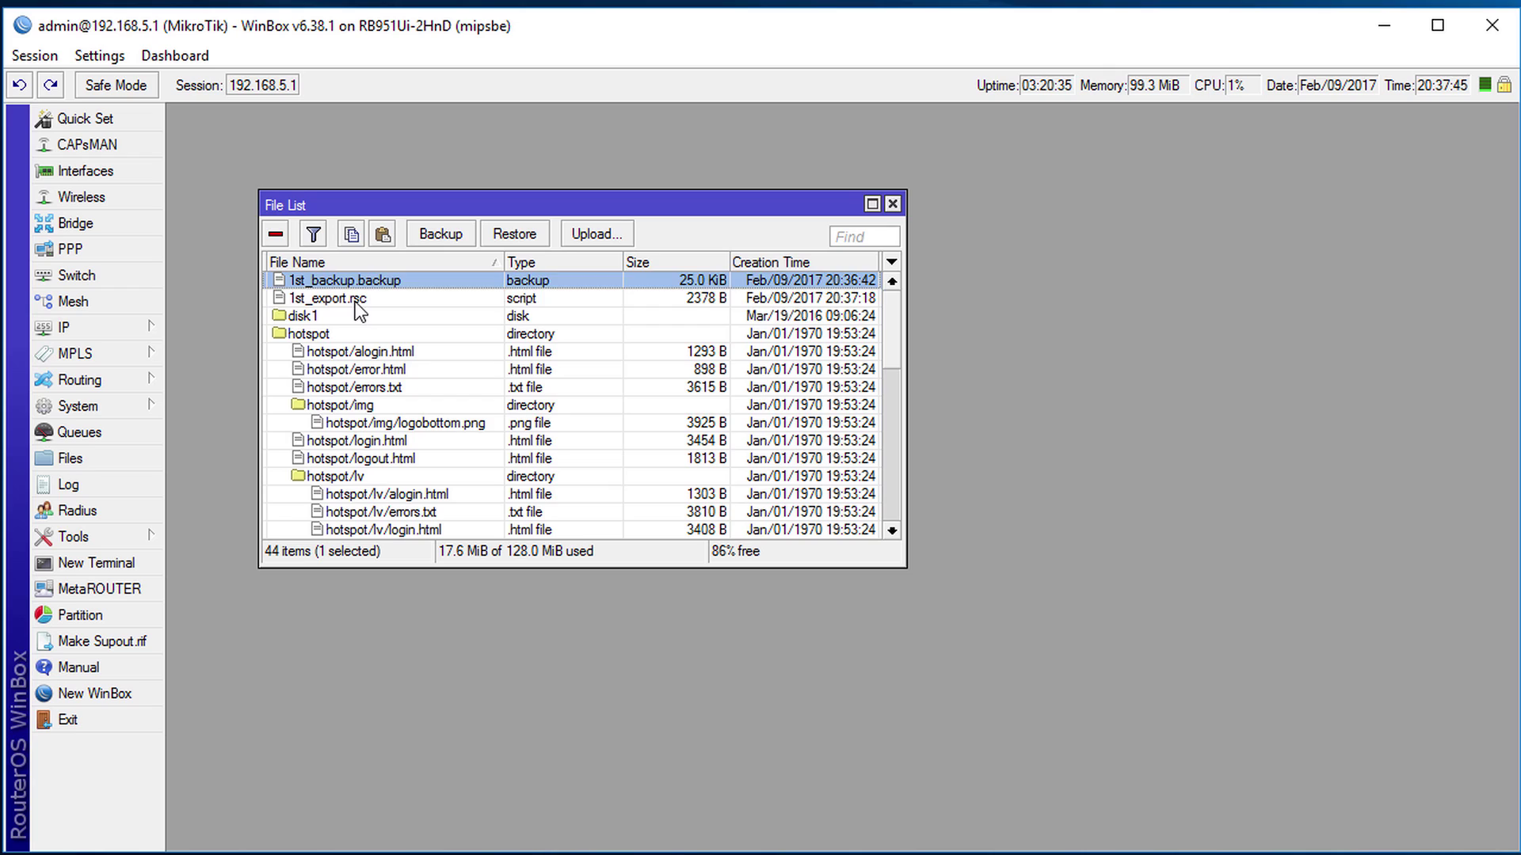
{"action": "left_click", "coordinate": [378, 296]}
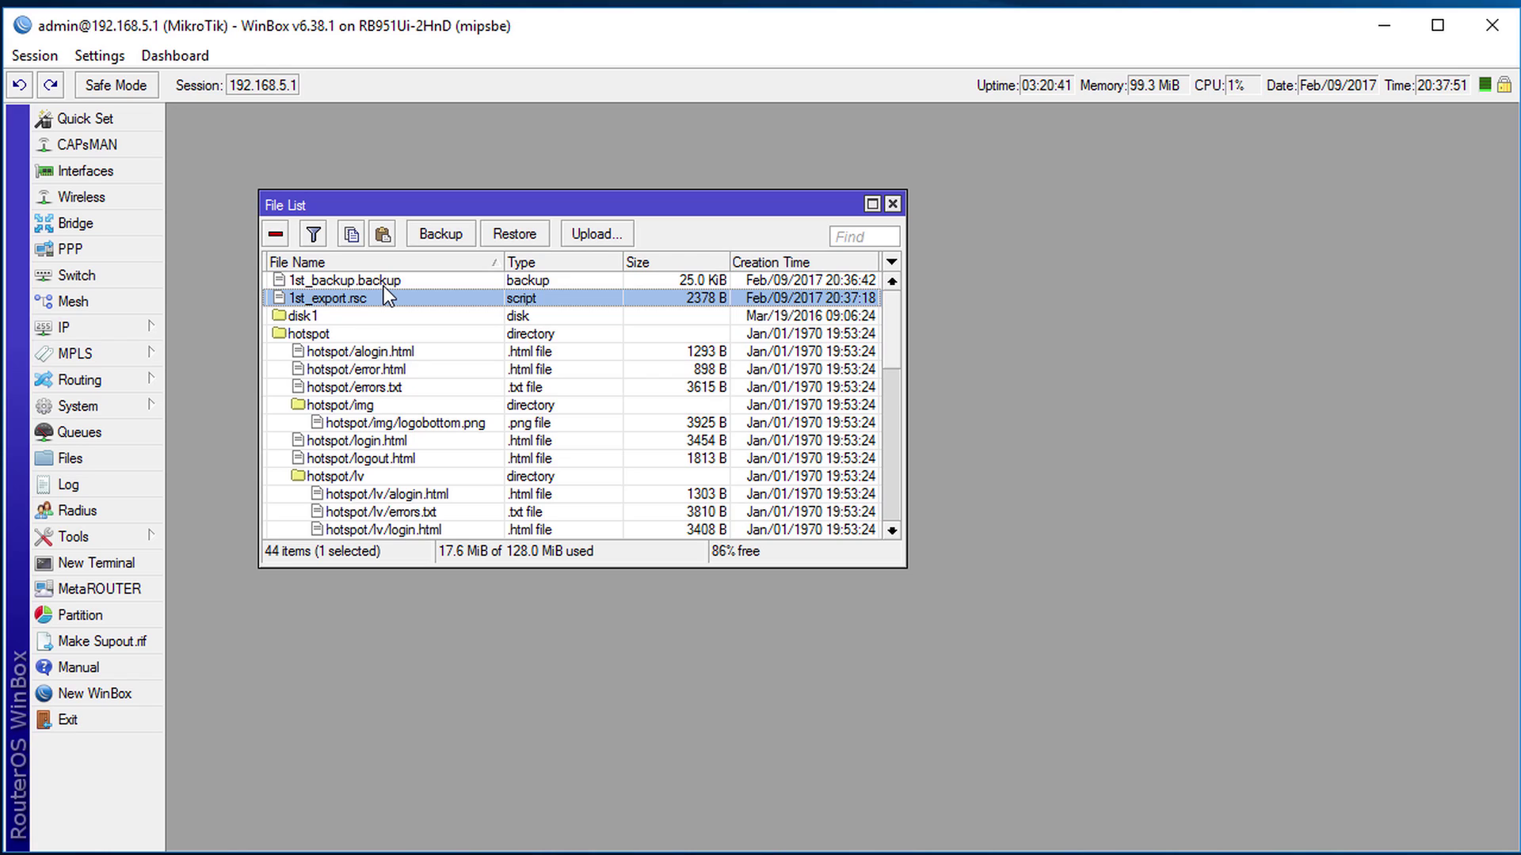
{"action": "left_click", "coordinate": [384, 287], "text": "ctrl"}
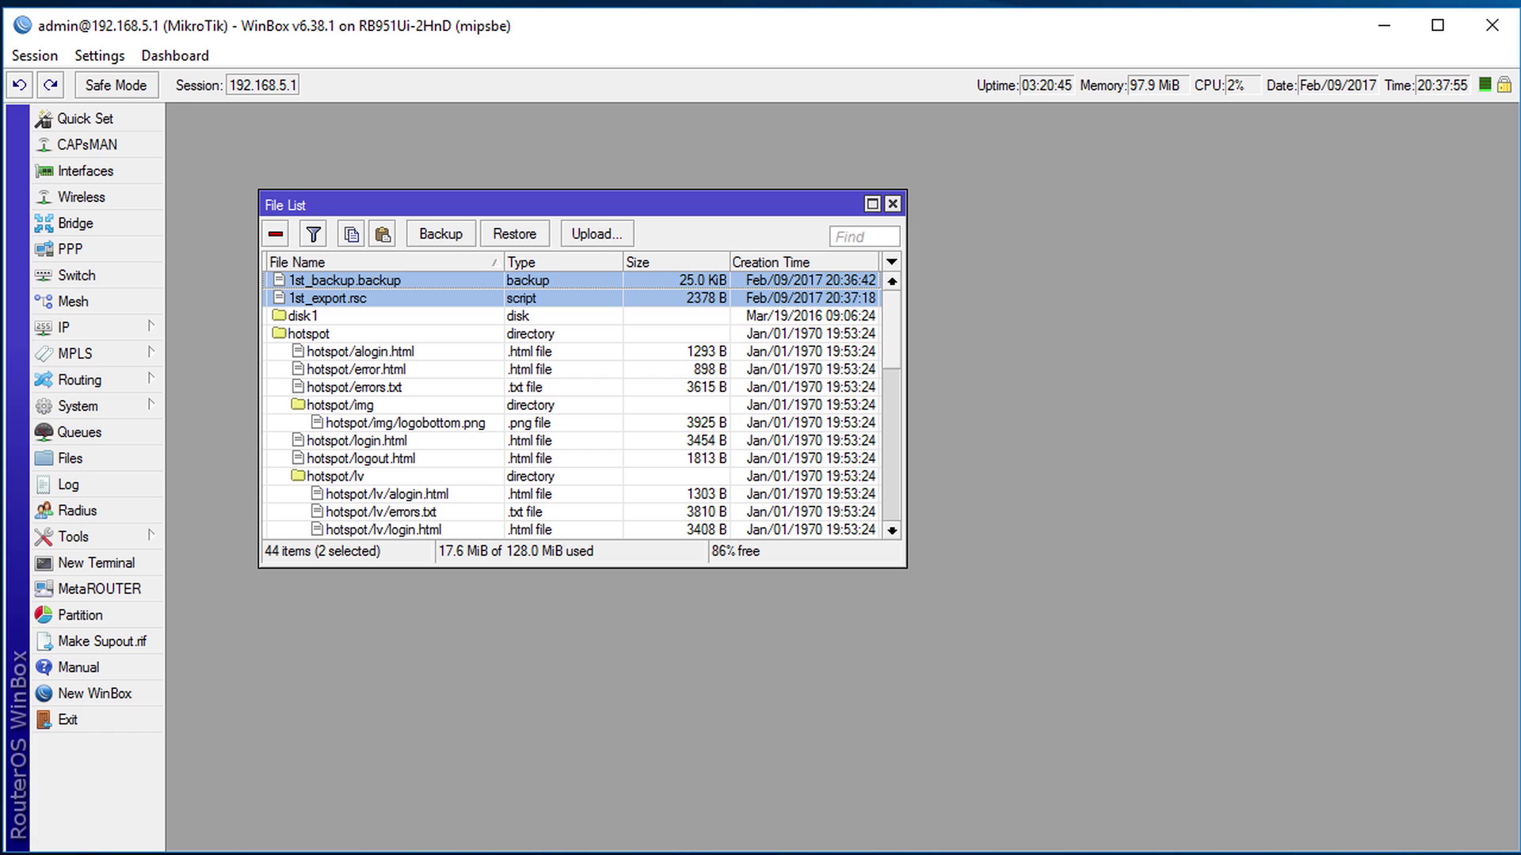
Drag 1st_backup.backup and 1st_export.rsc from the File List onto the Desktop in File Explorer
{"action": "key", "text": "alt+Tab"}
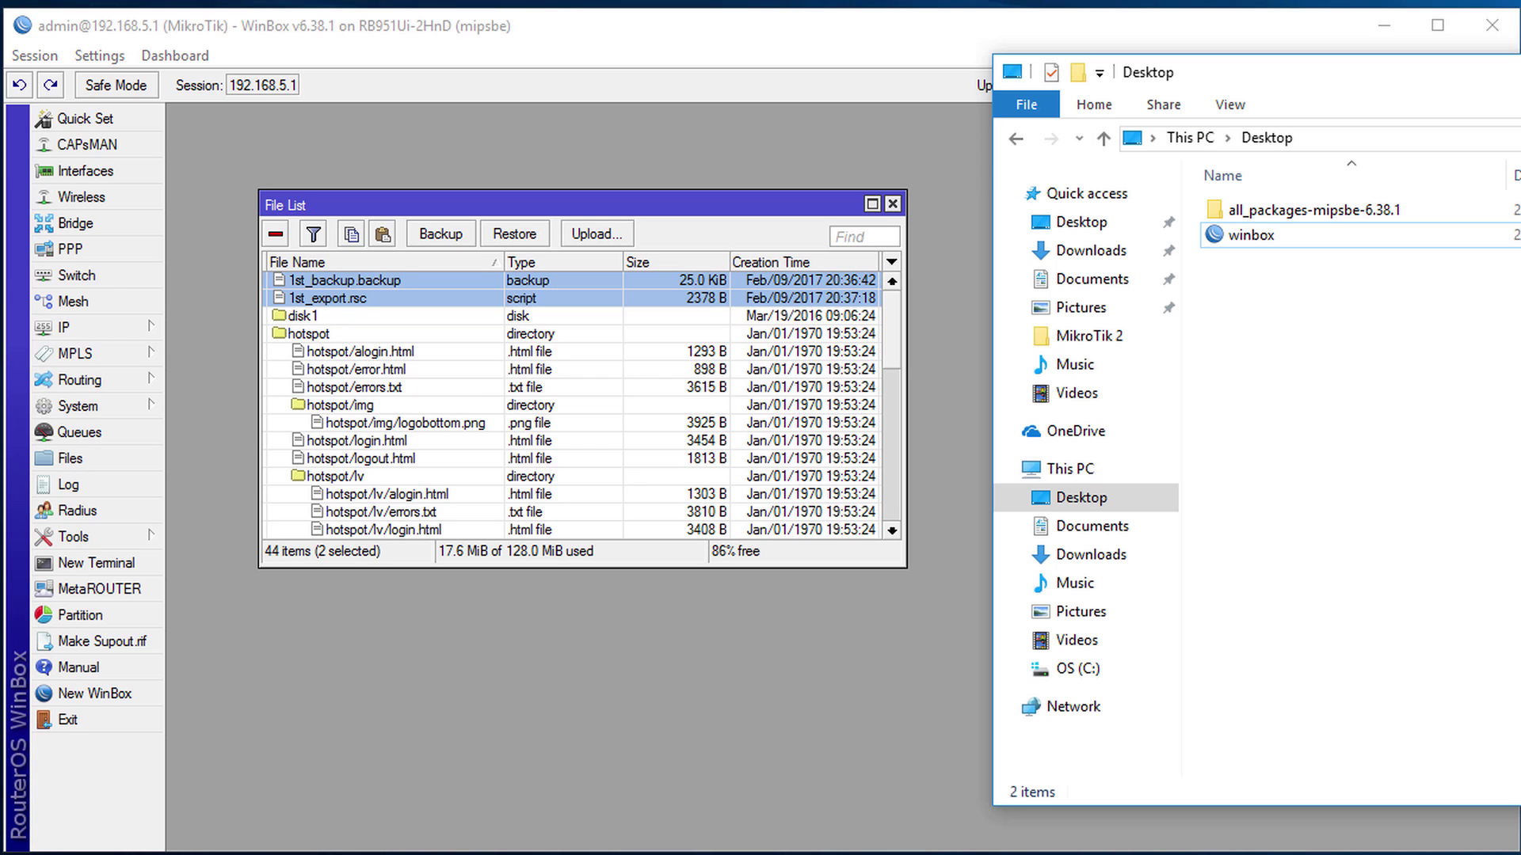
{"action": "left_click_drag", "start_coordinate": [1395, 106], "coordinate": [1006, 97]}
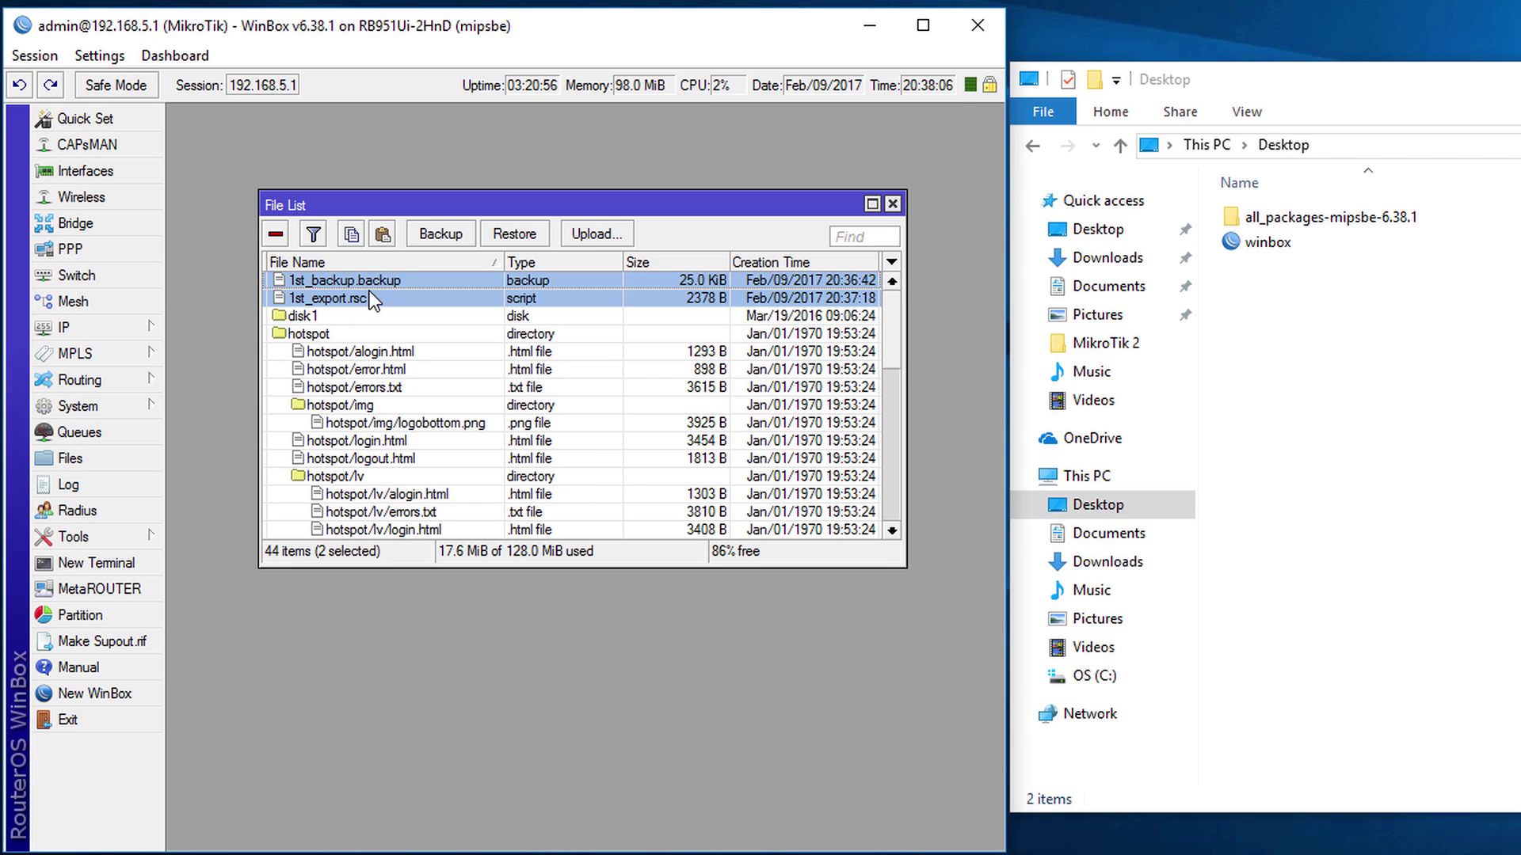
{"action": "left_click_drag", "start_coordinate": [370, 295], "coordinate": [1365, 361]}
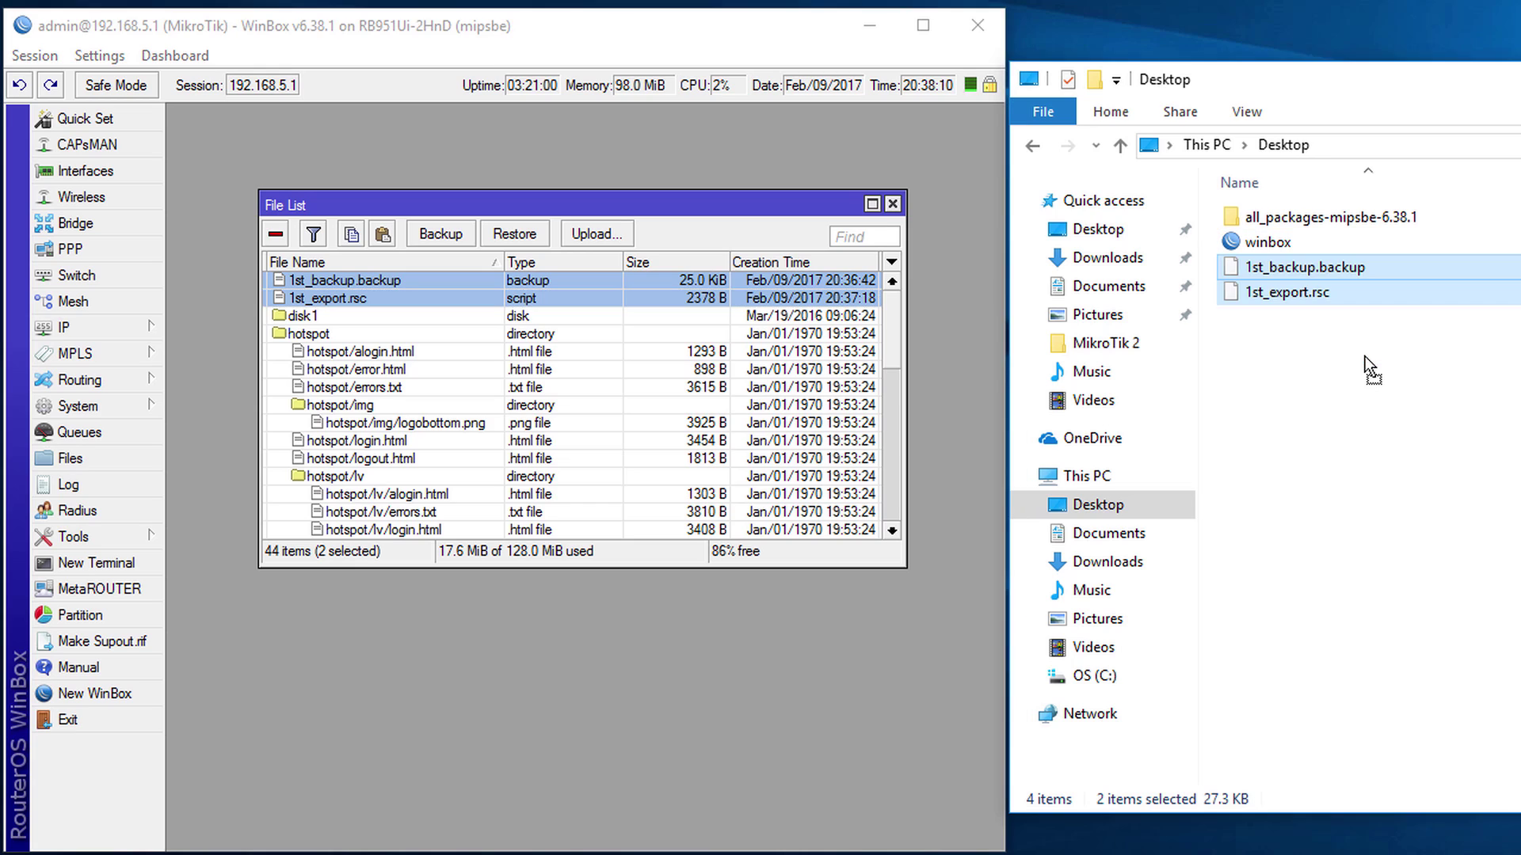
{"action": "left_click", "coordinate": [1365, 366]}
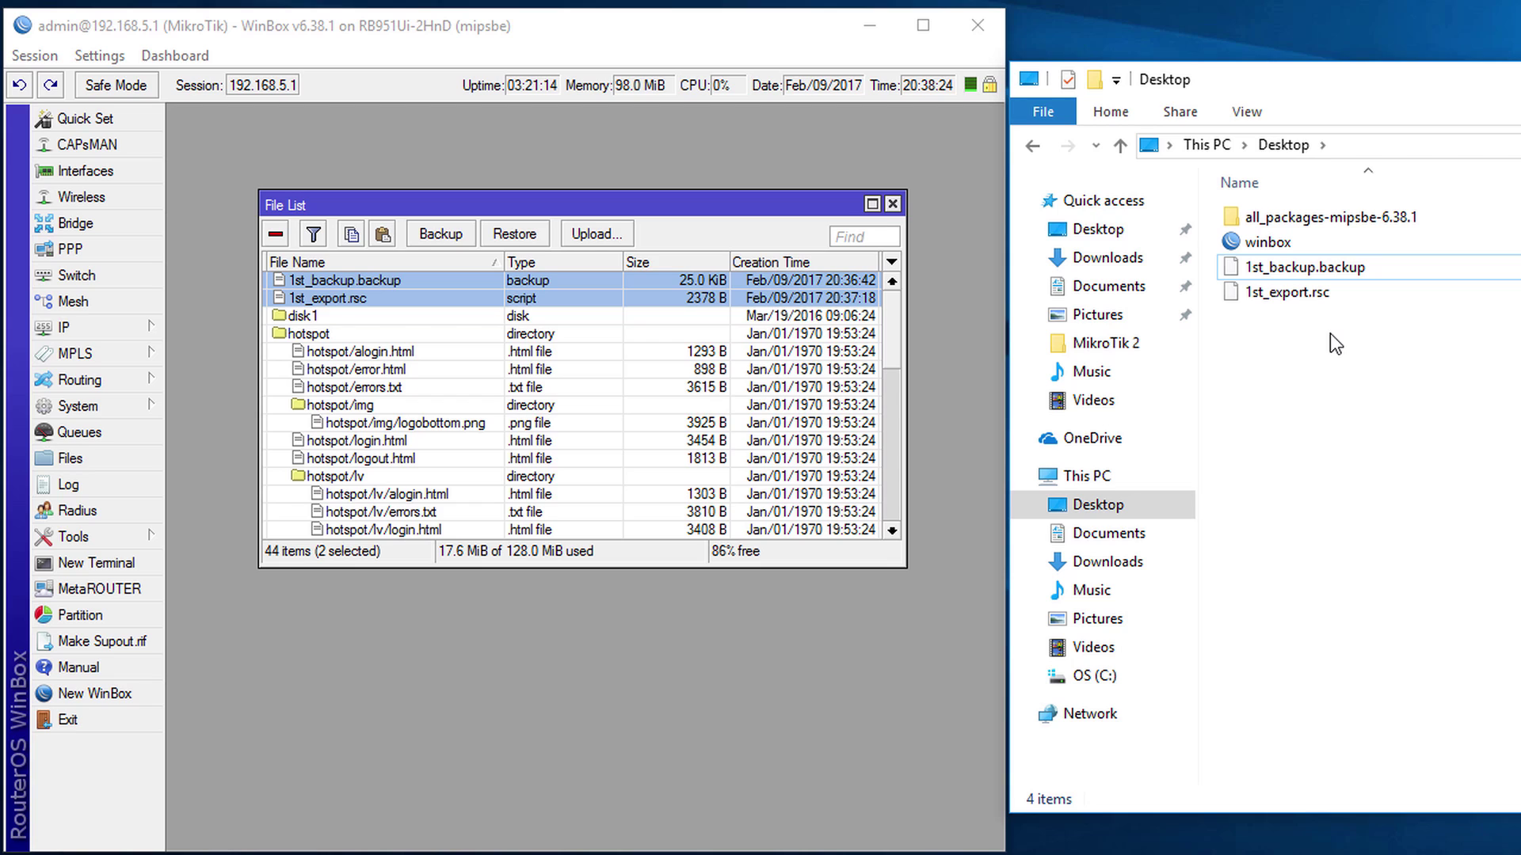
Open 1st_export.rsc in Notepad++ and reload the version changed on disk
{"action": "right_click", "coordinate": [1285, 293]}
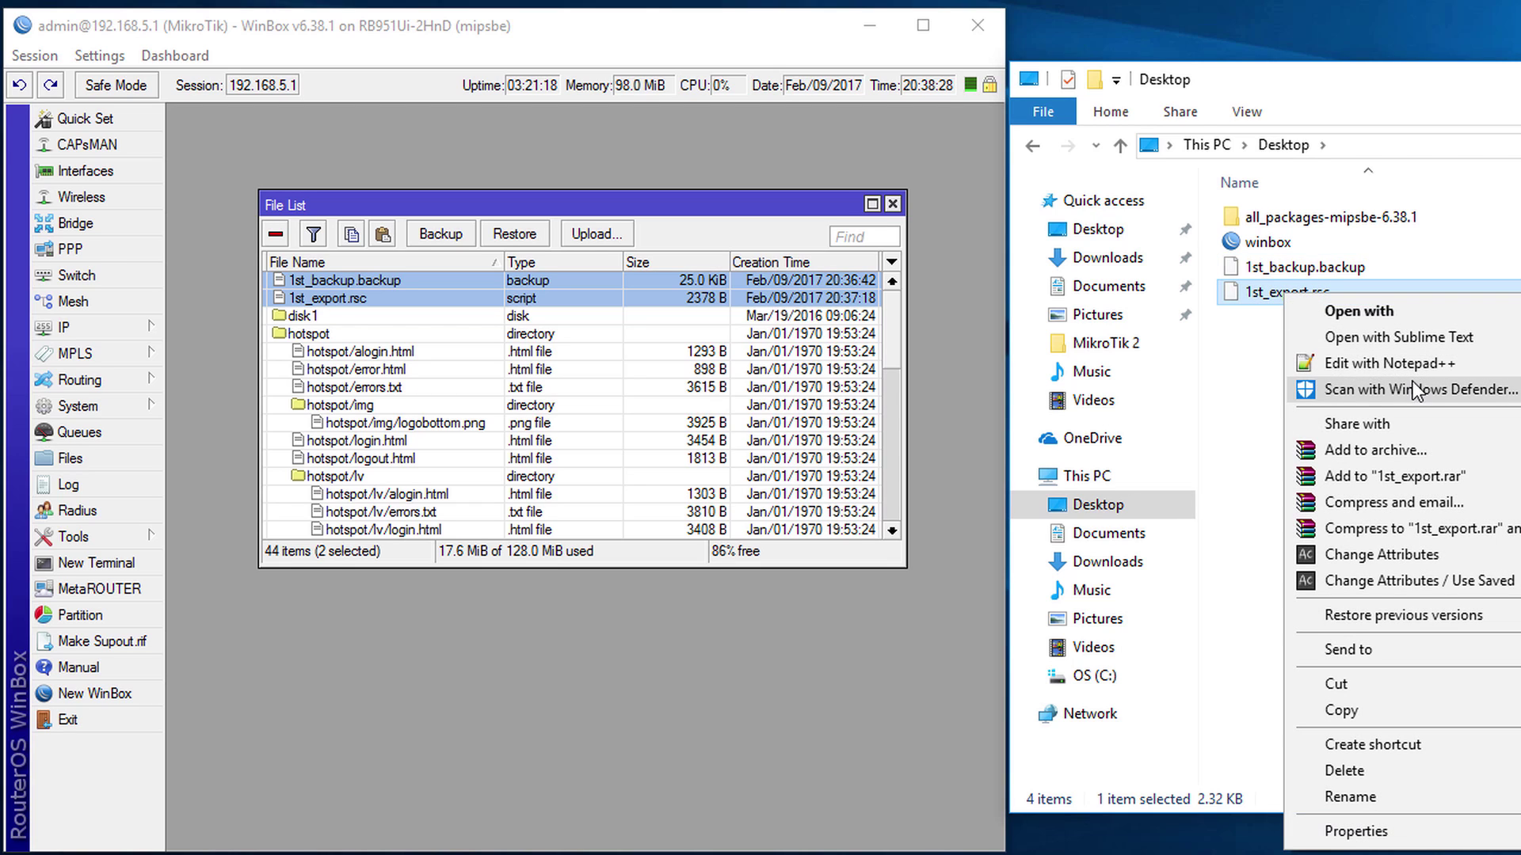
{"action": "left_click", "coordinate": [1413, 369]}
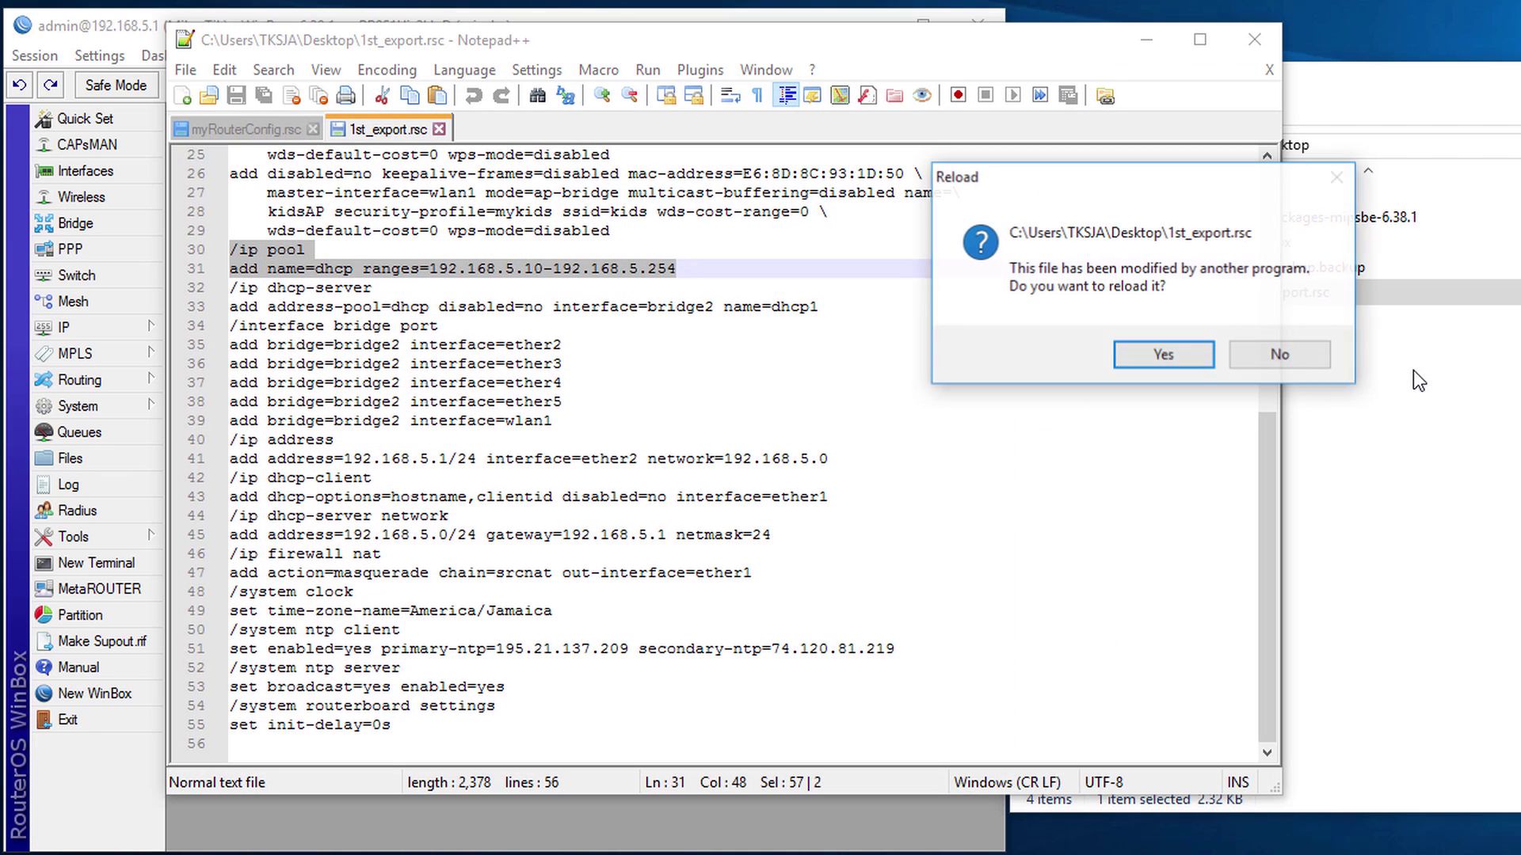
{"action": "left_click", "coordinate": [1165, 355]}
Copy the two /ip pool command lines (lines 30–31) from the script
{"action": "left_click", "coordinate": [681, 363]}
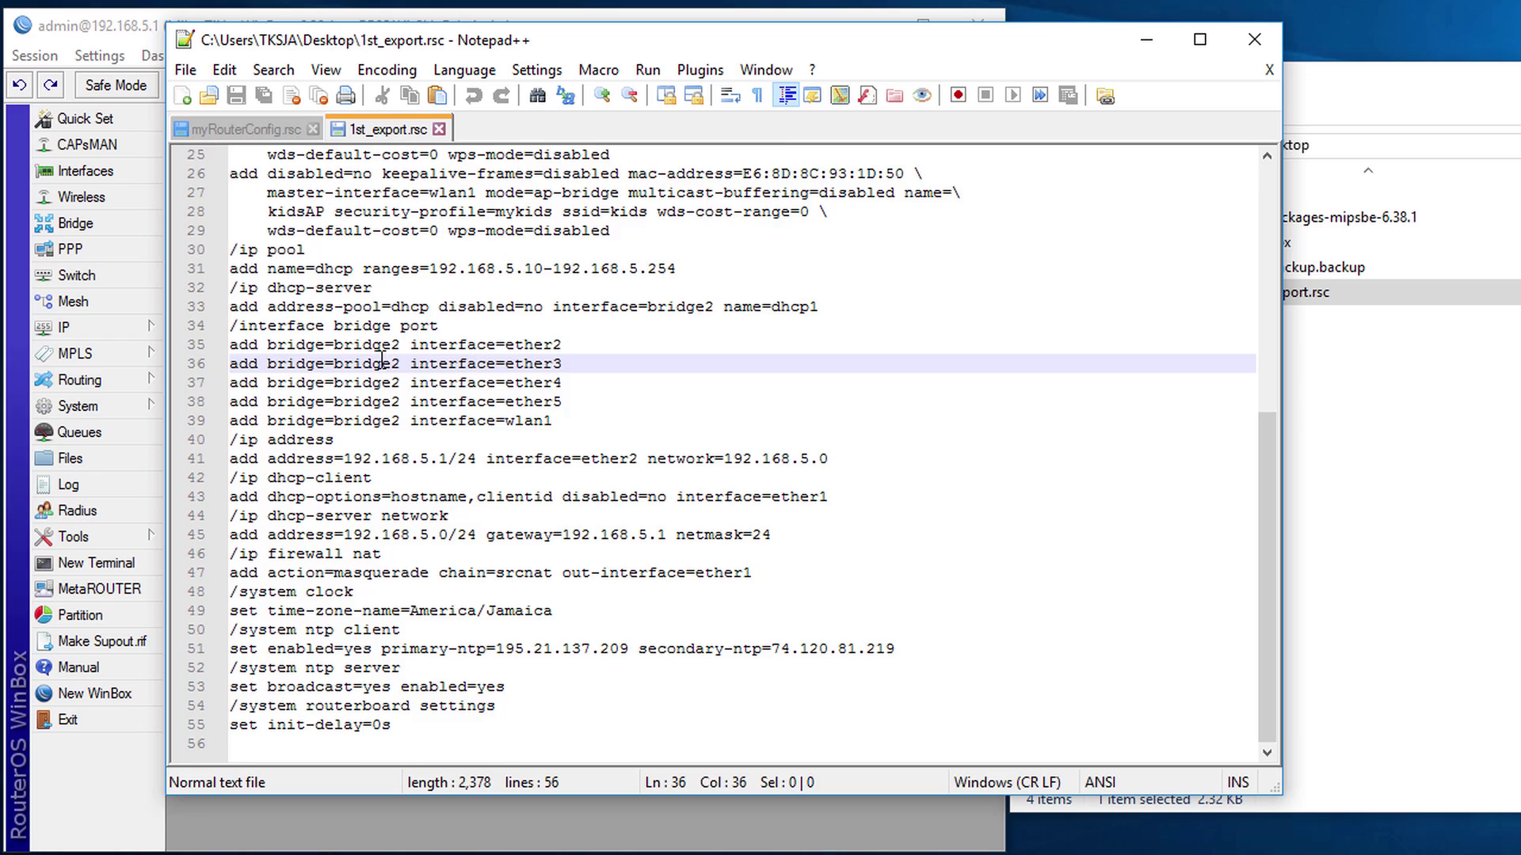
{"action": "scroll", "coordinate": [384, 361], "scroll_direction": "up", "scroll_amount": 8}
{"action": "scroll", "coordinate": [464, 432], "scroll_direction": "down", "scroll_amount": 8}
{"action": "scroll", "coordinate": [464, 432], "scroll_direction": "up", "scroll_amount": 8}
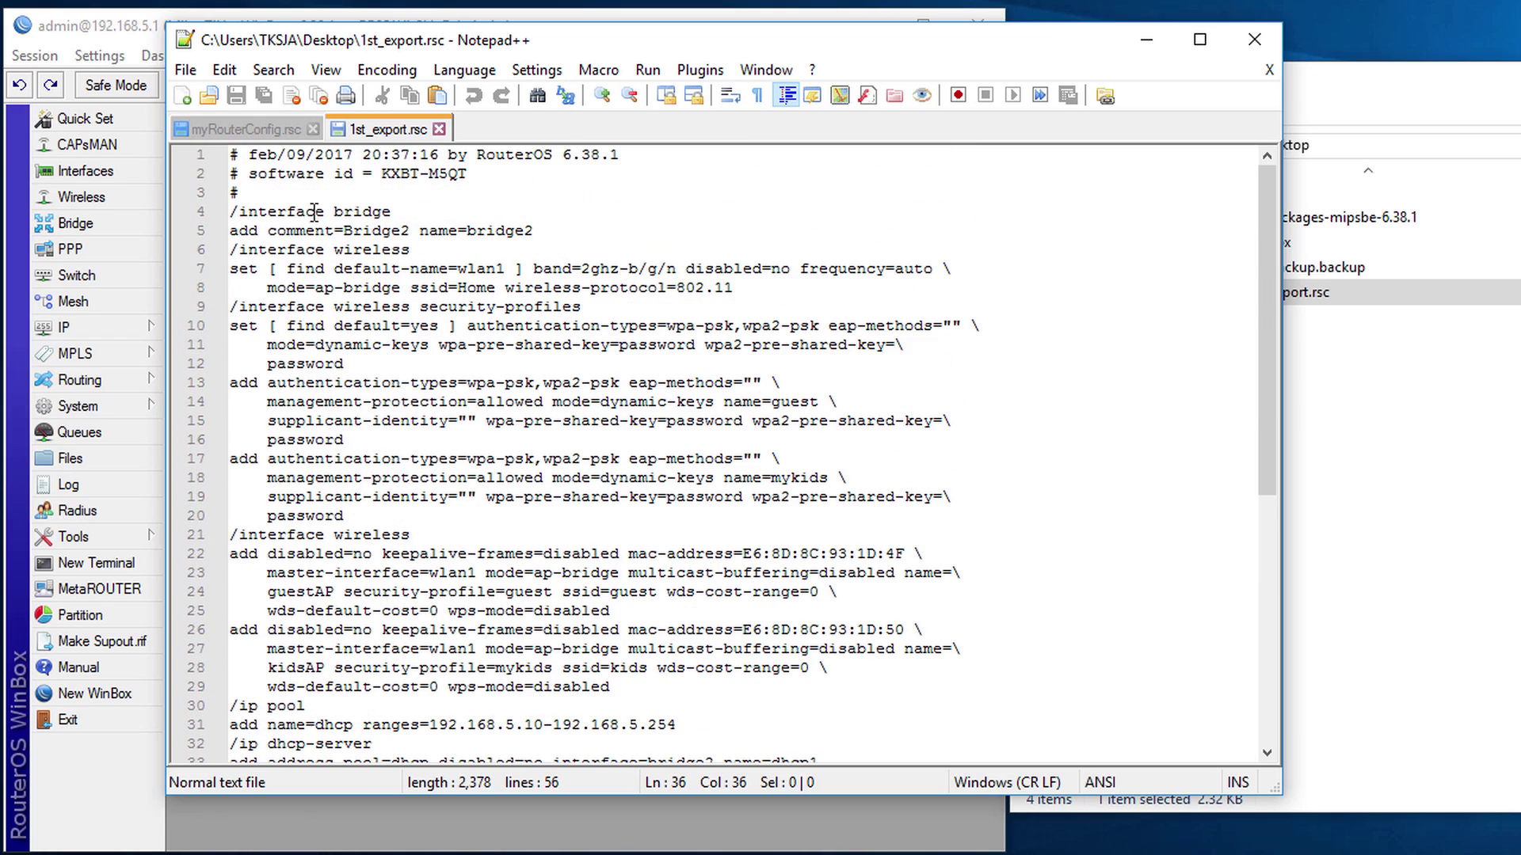
{"action": "scroll", "coordinate": [358, 296], "scroll_direction": "down", "scroll_amount": 8}
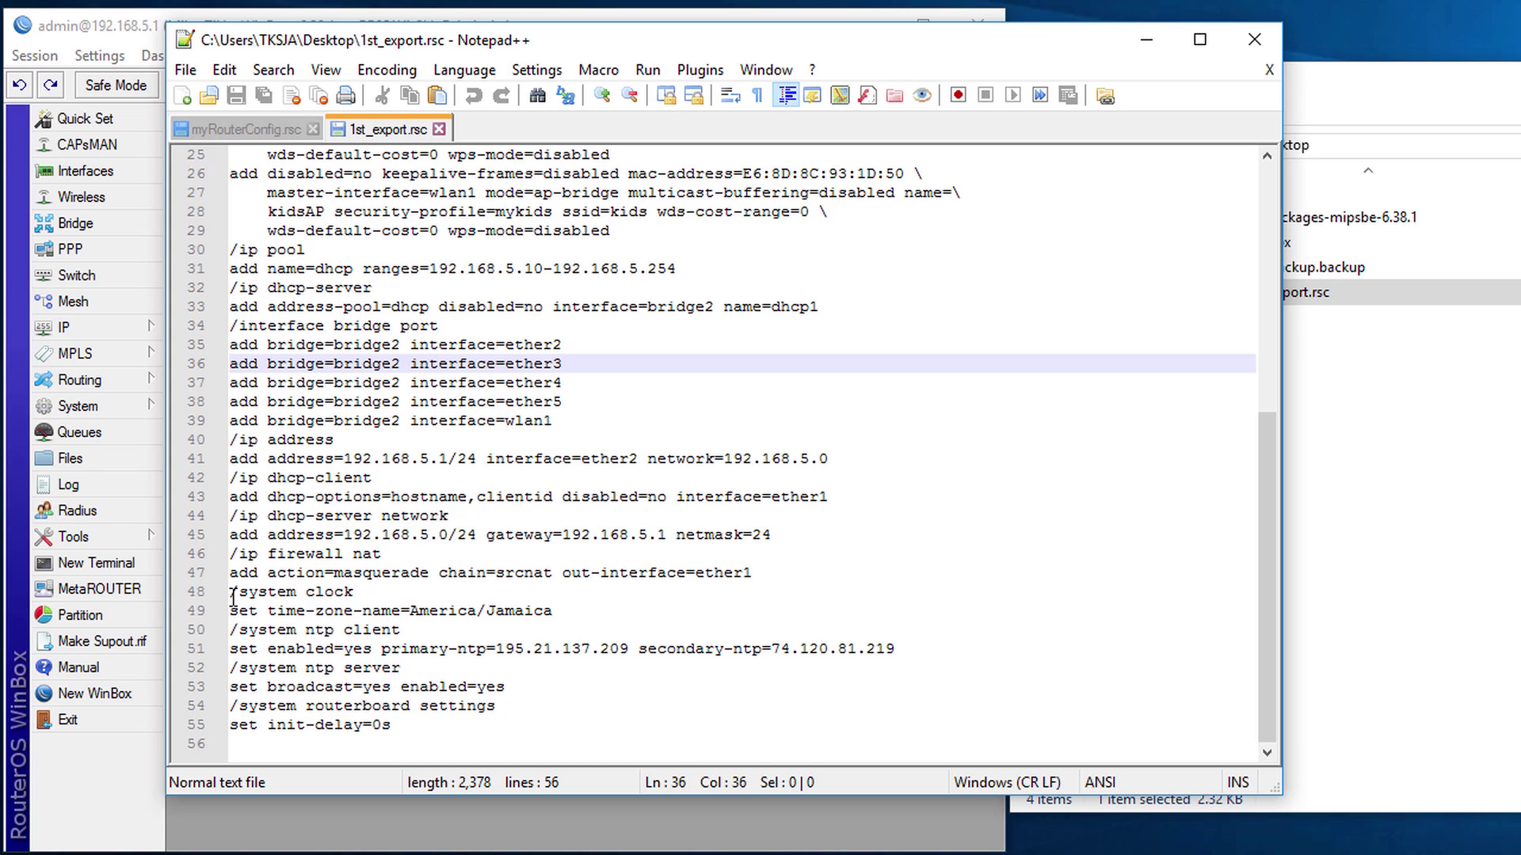
{"action": "left_click_drag", "start_coordinate": [230, 596], "coordinate": [502, 632]}
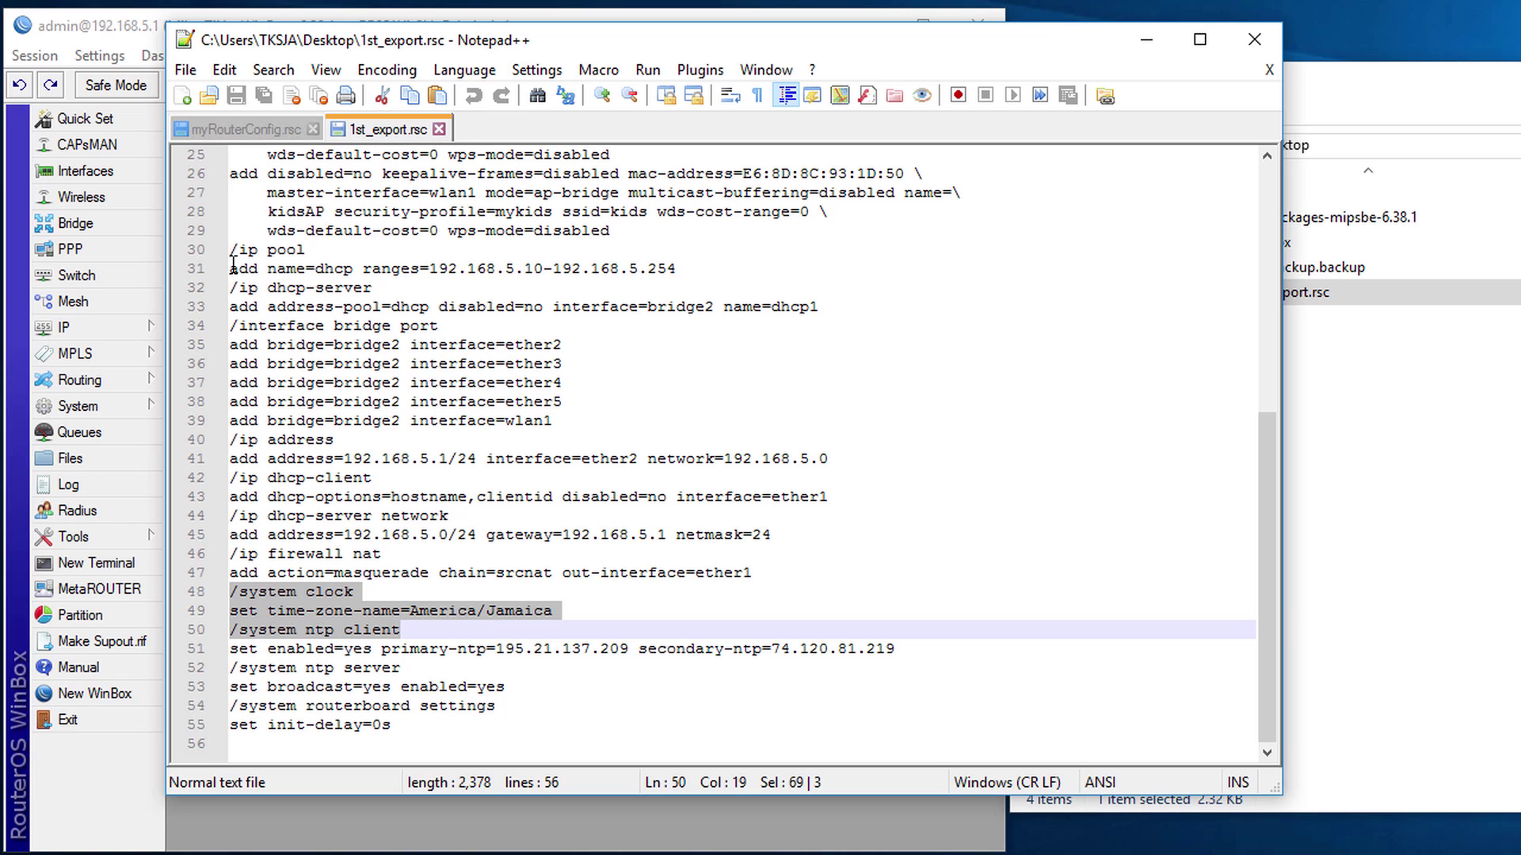
{"action": "left_click_drag", "start_coordinate": [232, 250], "coordinate": [717, 275]}
{"action": "right_click", "coordinate": [555, 269]}
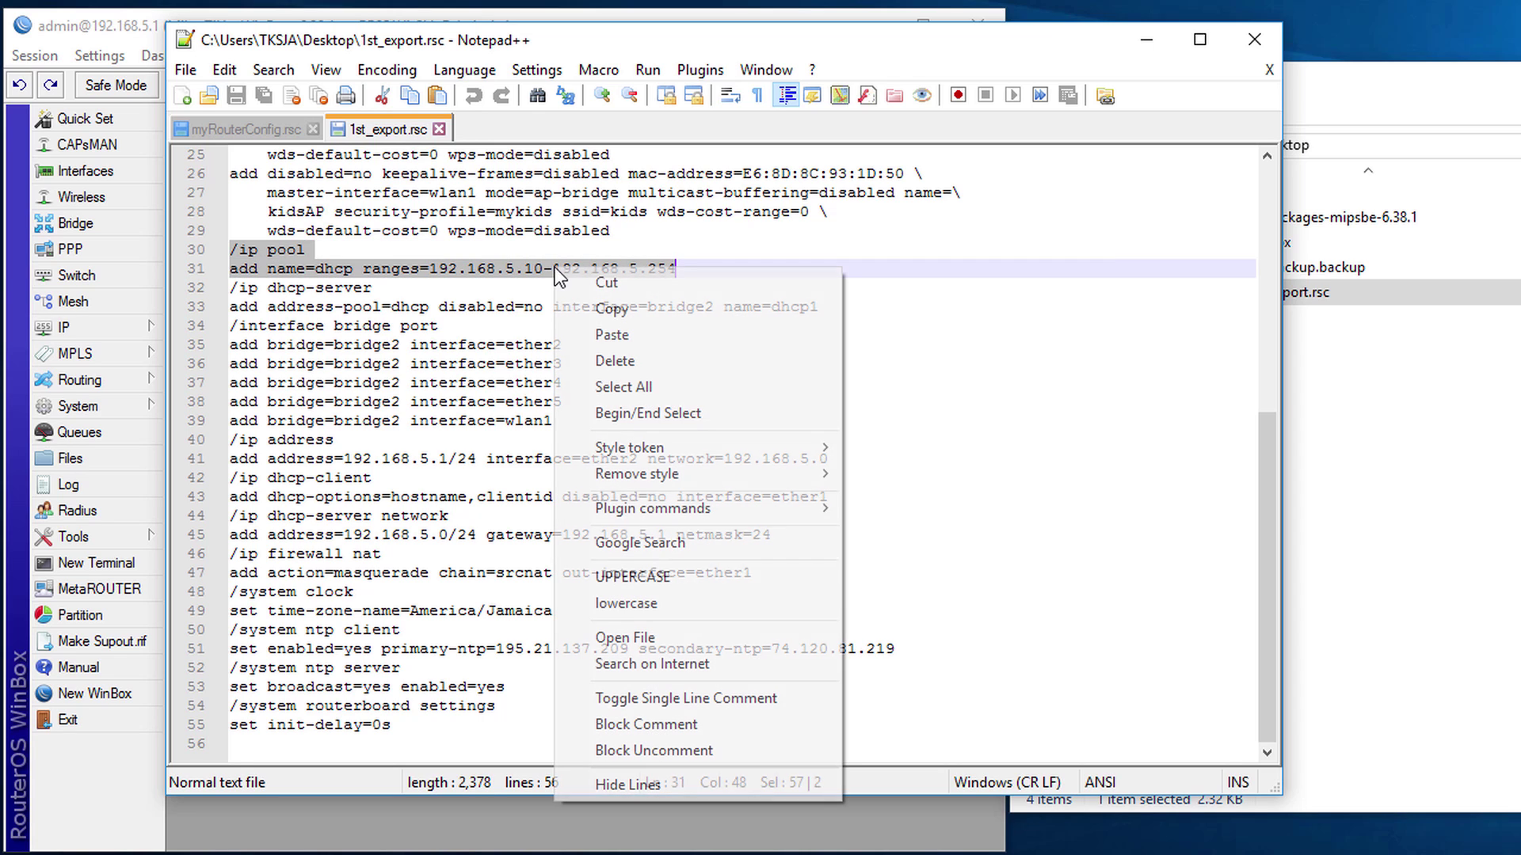
{"action": "left_click", "coordinate": [629, 308]}
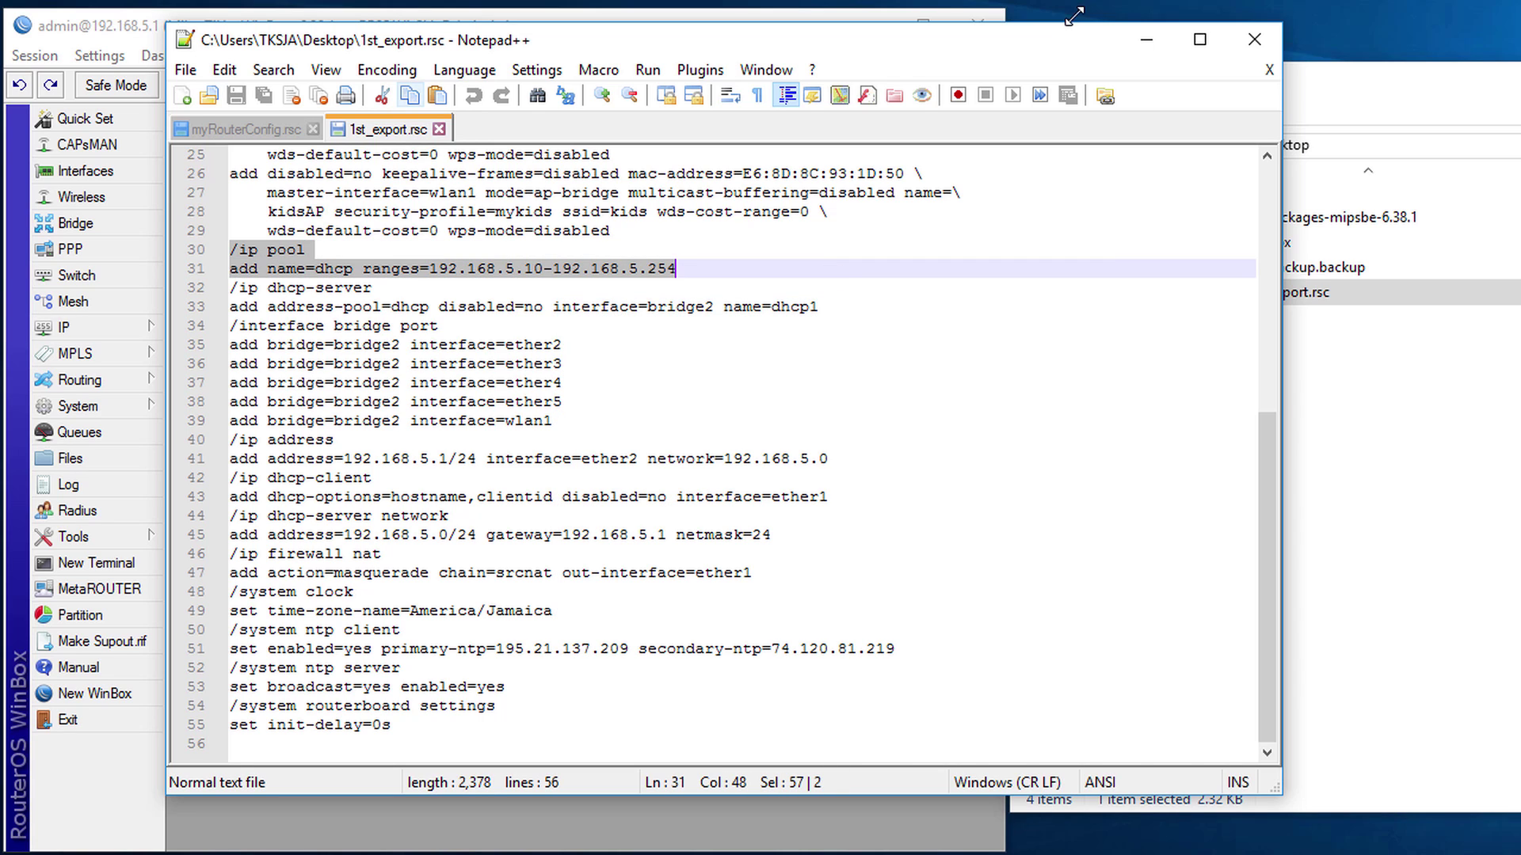
Paste the /ip pool command into a new terminal with ranges 192.168.5.2-192.168.5.3 and run it
{"action": "left_click", "coordinate": [1149, 34]}
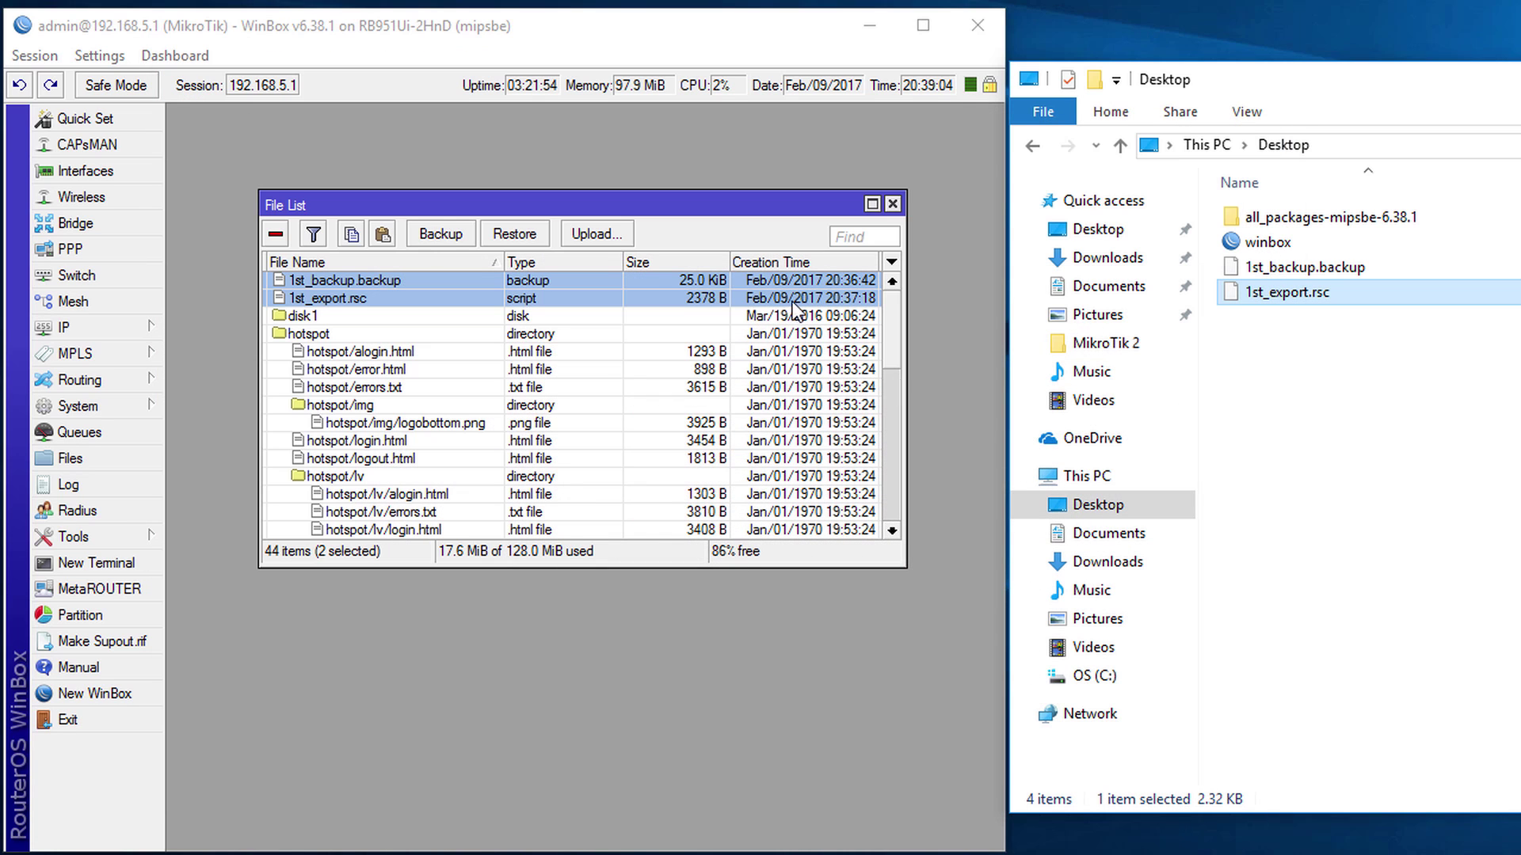
{"action": "left_click", "coordinate": [122, 560]}
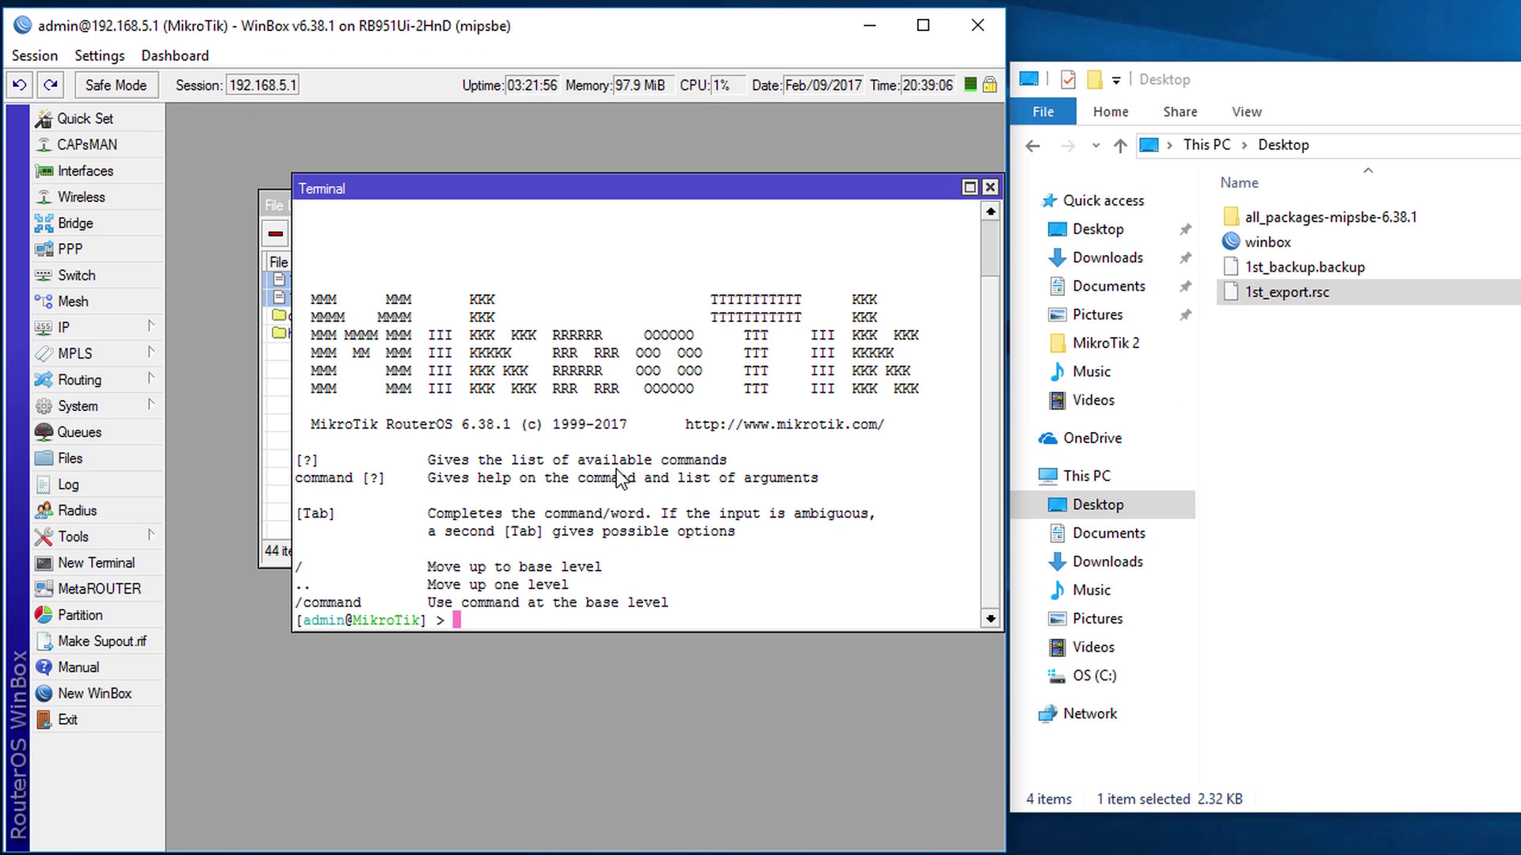
{"action": "right_click", "coordinate": [519, 619]}
{"action": "left_click", "coordinate": [591, 720]}
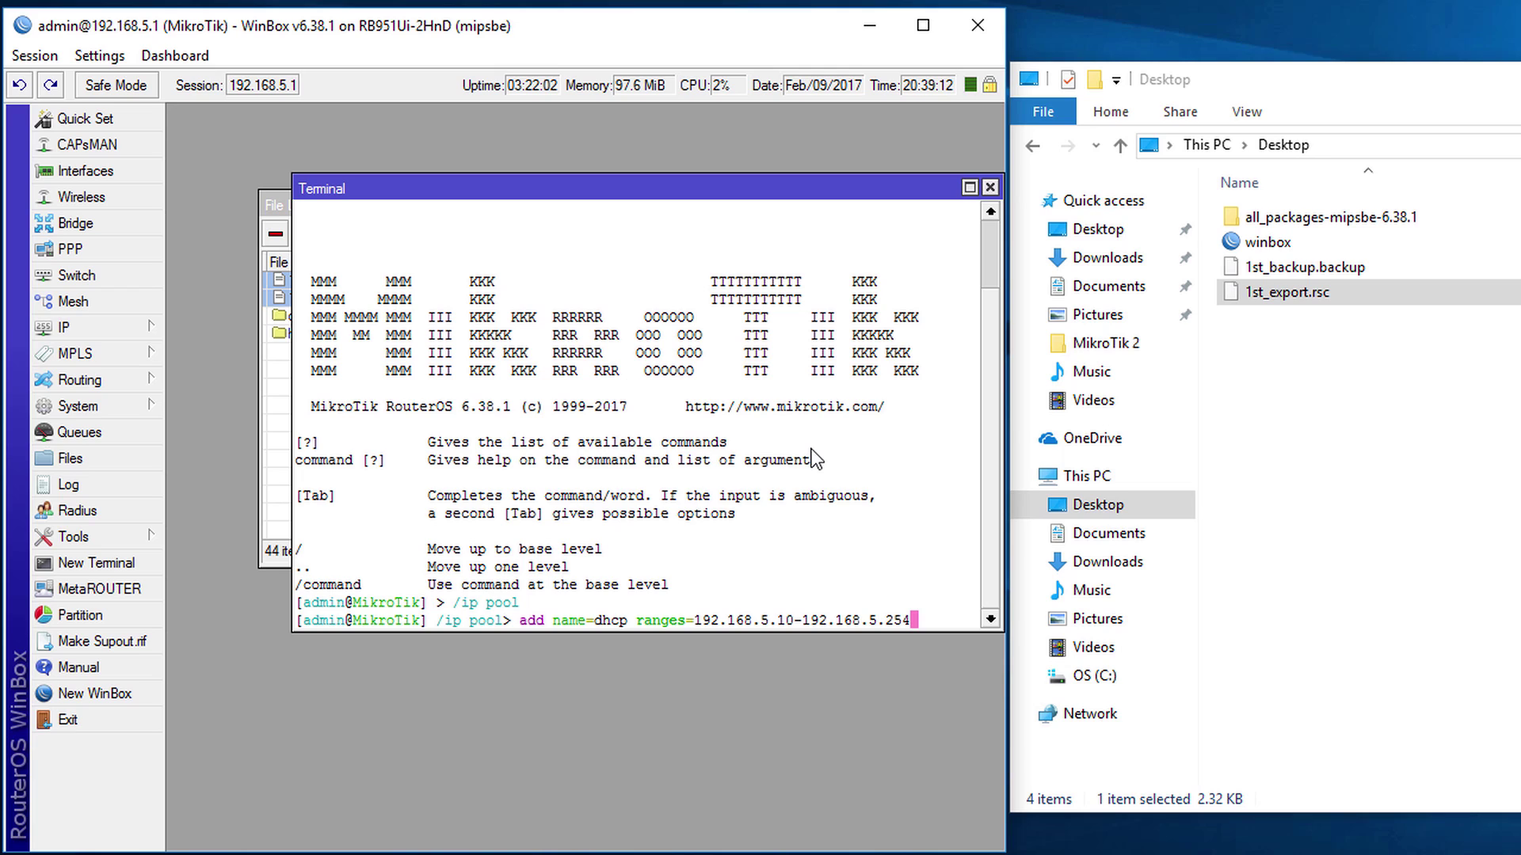
{"action": "key", "text": "Left"}
{"action": "key", "text": "Left"}
{"action": "key", "text": "Left"}
{"action": "key", "text": "Left"}
{"action": "key", "text": "Left"}
{"action": "key", "text": "Left"}
{"action": "key", "text": "Left"}
{"action": "key", "text": "Left"}
{"action": "key", "text": "Left"}
{"action": "key", "text": "Left"}
{"action": "key", "text": "Left"}
{"action": "key", "text": "Left"}
{"action": "key", "text": "Left"}
{"action": "key", "text": "Left"}
{"action": "key", "text": "BackSpace"}
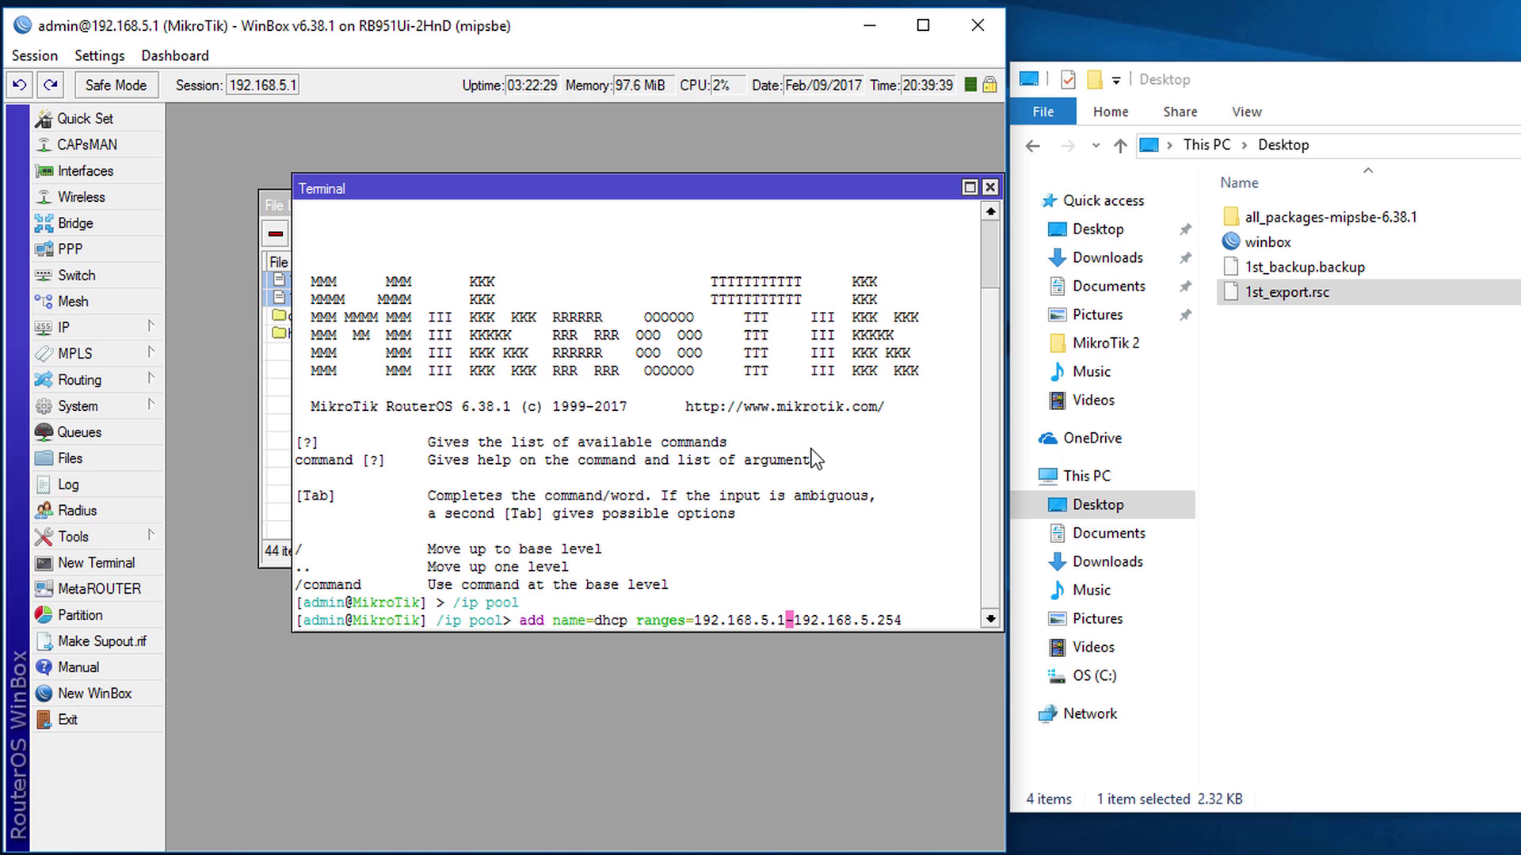
{"action": "key", "text": "BackSpace"}
{"action": "type", "text": "2"}
{"action": "key", "text": "Right"}
{"action": "key", "text": "Right"}
{"action": "key", "text": "Right"}
{"action": "key", "text": "Right"}
{"action": "key", "text": "Right"}
{"action": "key", "text": "Right"}
{"action": "key", "text": "Right"}
{"action": "key", "text": "Right"}
{"action": "key", "text": "Right"}
{"action": "key", "text": "Right"}
{"action": "key", "text": "Right"}
{"action": "key", "text": "Right"}
{"action": "key", "text": "Right"}
{"action": "key", "text": "Right"}
{"action": "key", "text": "BackSpace"}
{"action": "key", "text": "BackSpace"}
{"action": "key", "text": "BackSpace"}
{"action": "type", "text": "3"}
{"action": "key", "text": "Return"}
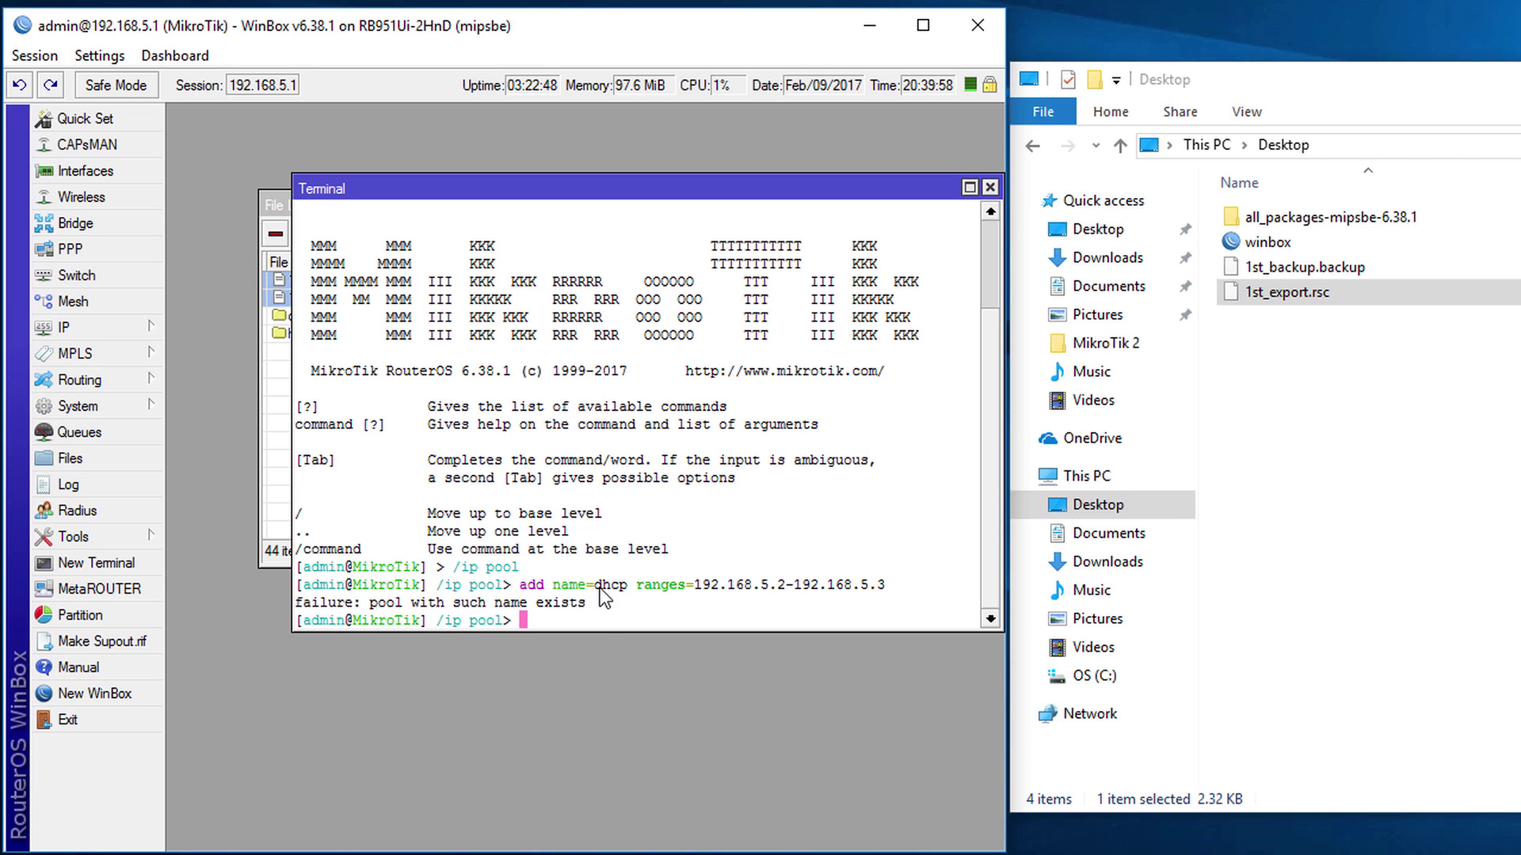
Rerun the rejected command with the pool name changed from dhcp to dhcp2
{"action": "key", "text": "Up"}
{"action": "key", "text": "Left"}
{"action": "key", "text": "Left"}
{"action": "key", "text": "Left"}
{"action": "key", "text": "Left"}
{"action": "key", "text": "Left"}
{"action": "key", "text": "Left"}
{"action": "key", "text": "Left"}
{"action": "key", "text": "Left"}
{"action": "key", "text": "Left"}
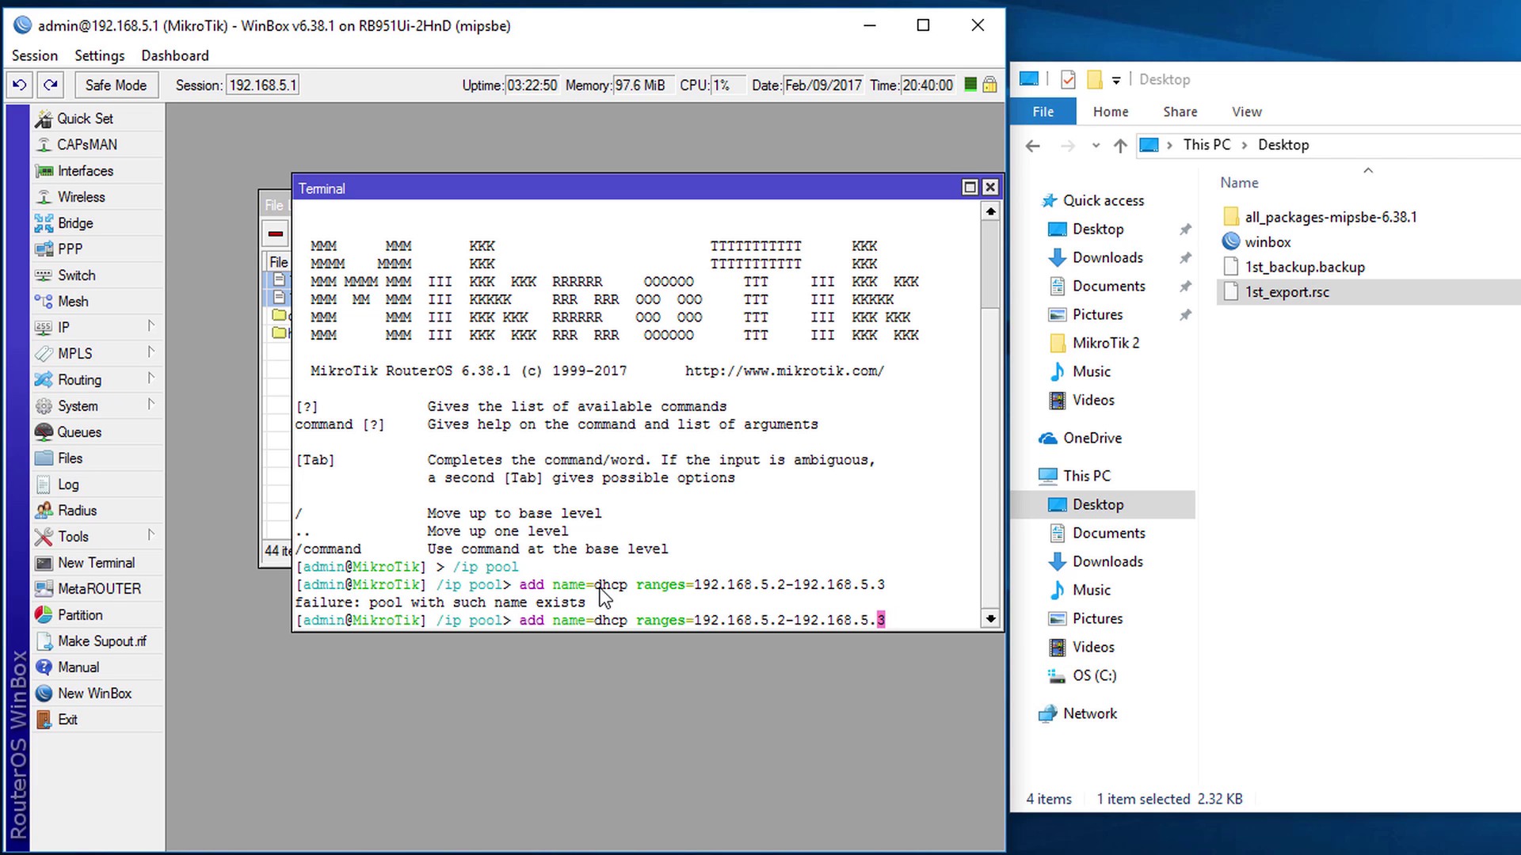
{"action": "key", "text": "Left"}
{"action": "key", "text": "Left"}
{"action": "key", "text": "Left"}
{"action": "key", "text": "Left"}
{"action": "key", "text": "Left"}
{"action": "key", "text": "Left"}
{"action": "key", "text": "Left"}
{"action": "key", "text": "Left"}
{"action": "key", "text": "Left"}
{"action": "key", "text": "Left"}
{"action": "key", "text": "Left"}
{"action": "key", "text": "Left"}
{"action": "key", "text": "Left"}
{"action": "key", "text": "Left"}
{"action": "key", "text": "Left"}
{"action": "key", "text": "Left"}
{"action": "key", "text": "Left"}
{"action": "key", "text": "Left"}
{"action": "key", "text": "Left"}
{"action": "key", "text": "Left"}
{"action": "type", "text": "2"}
{"action": "key", "text": "Return"}
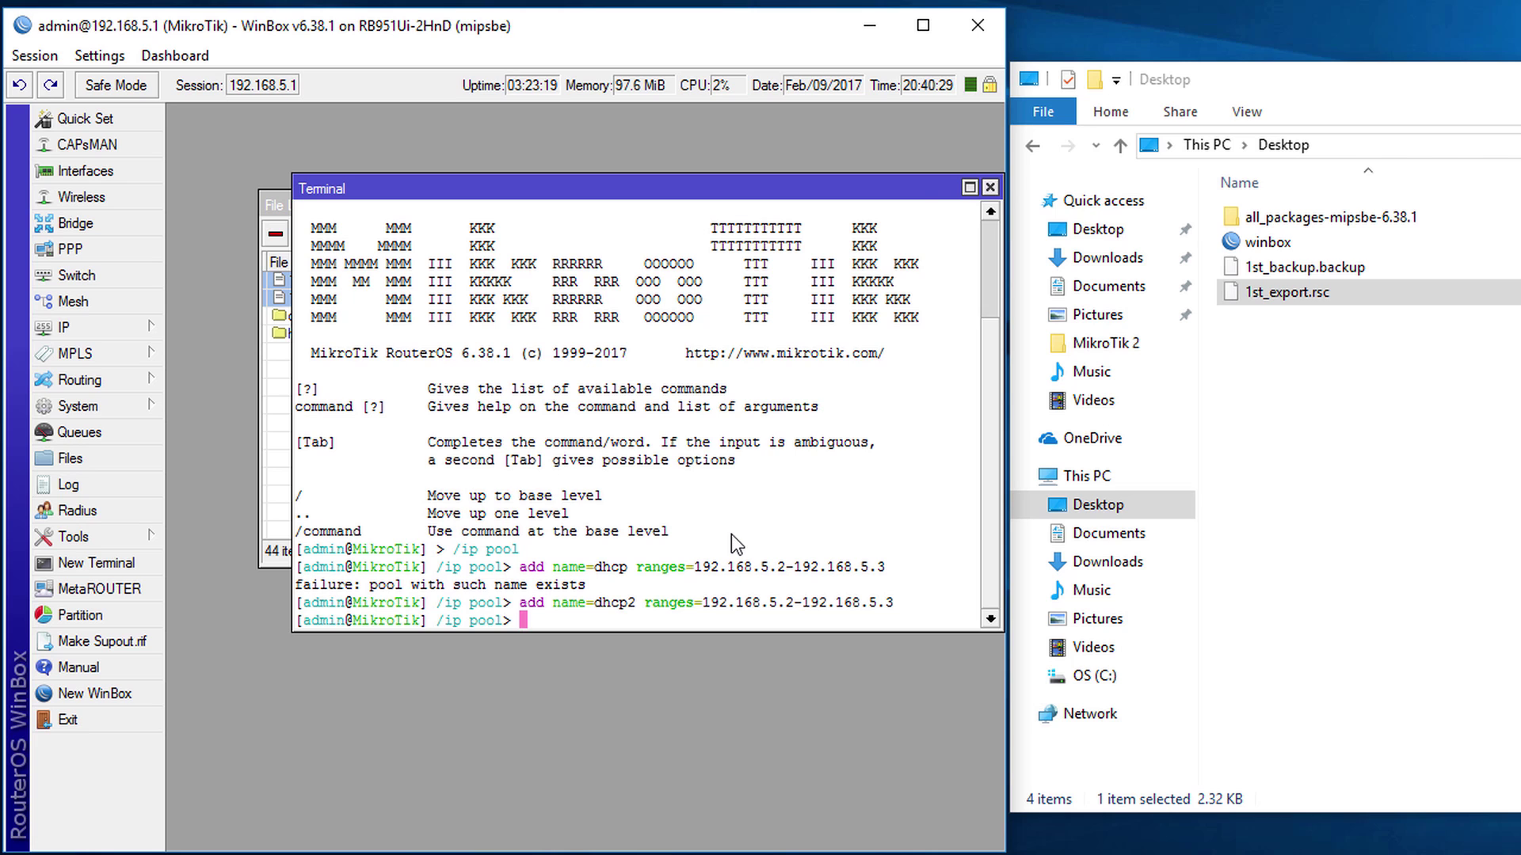
Close the terminal and start restoring 1st_backup.backup, ready to enter its password
{"action": "left_click_drag", "start_coordinate": [859, 192], "coordinate": [811, 277]}
{"action": "left_click", "coordinate": [933, 274]}
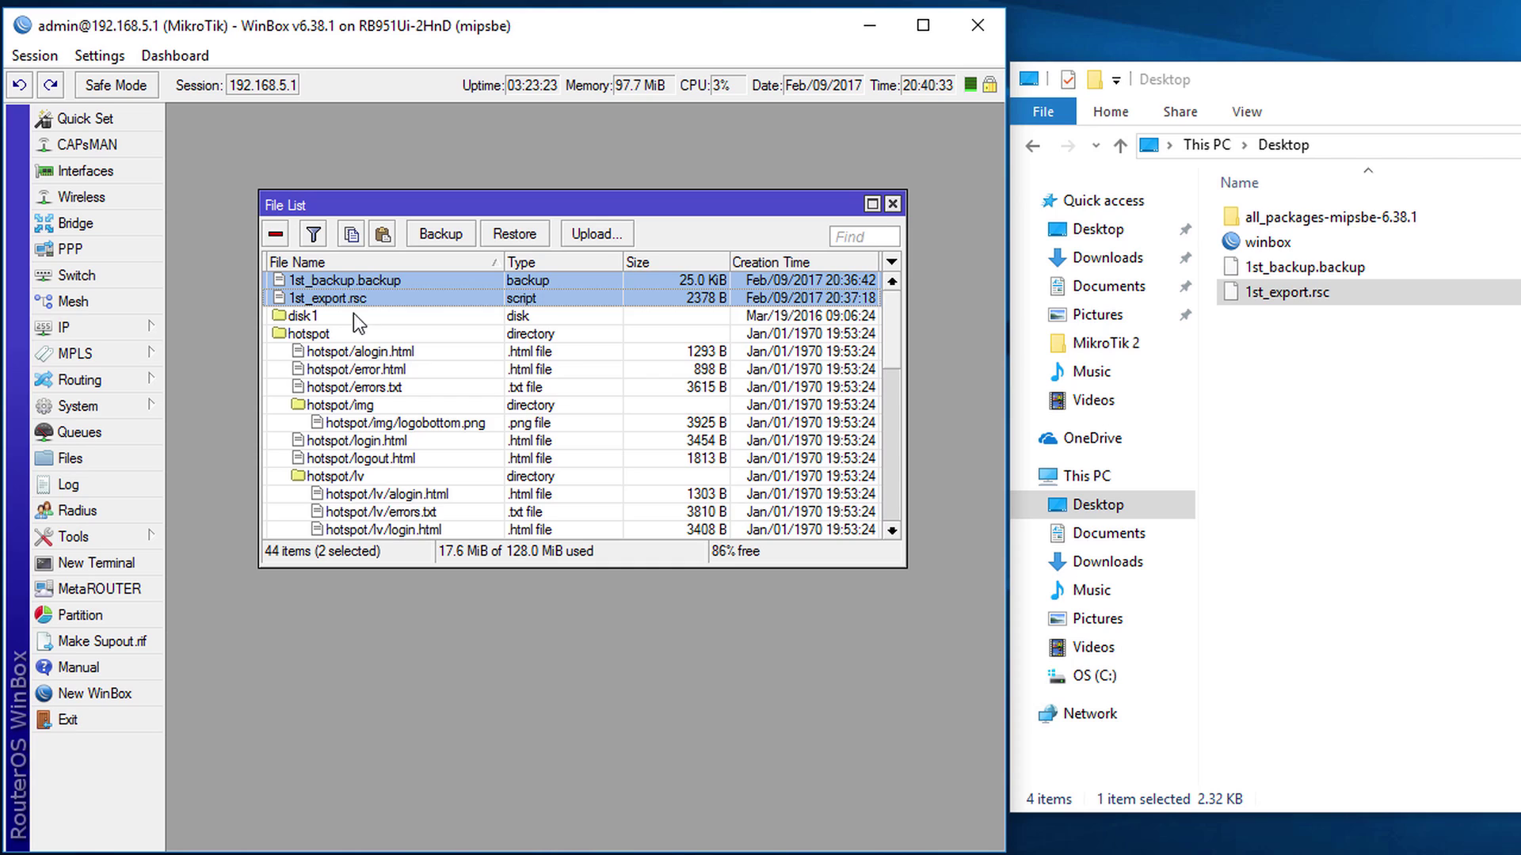
{"action": "left_click", "coordinate": [369, 281]}
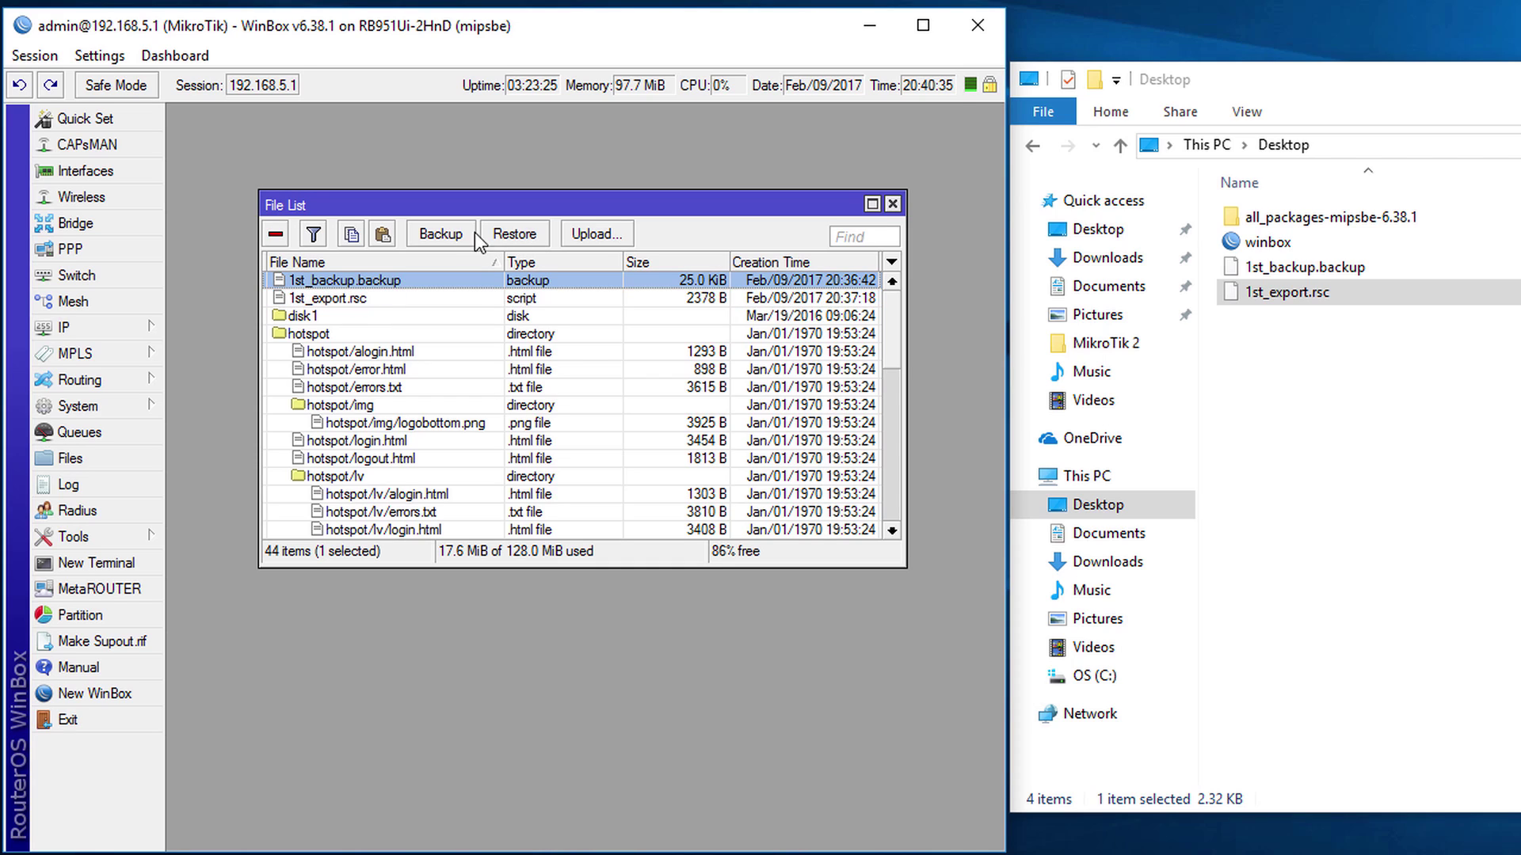
{"action": "left_click", "coordinate": [510, 234]}
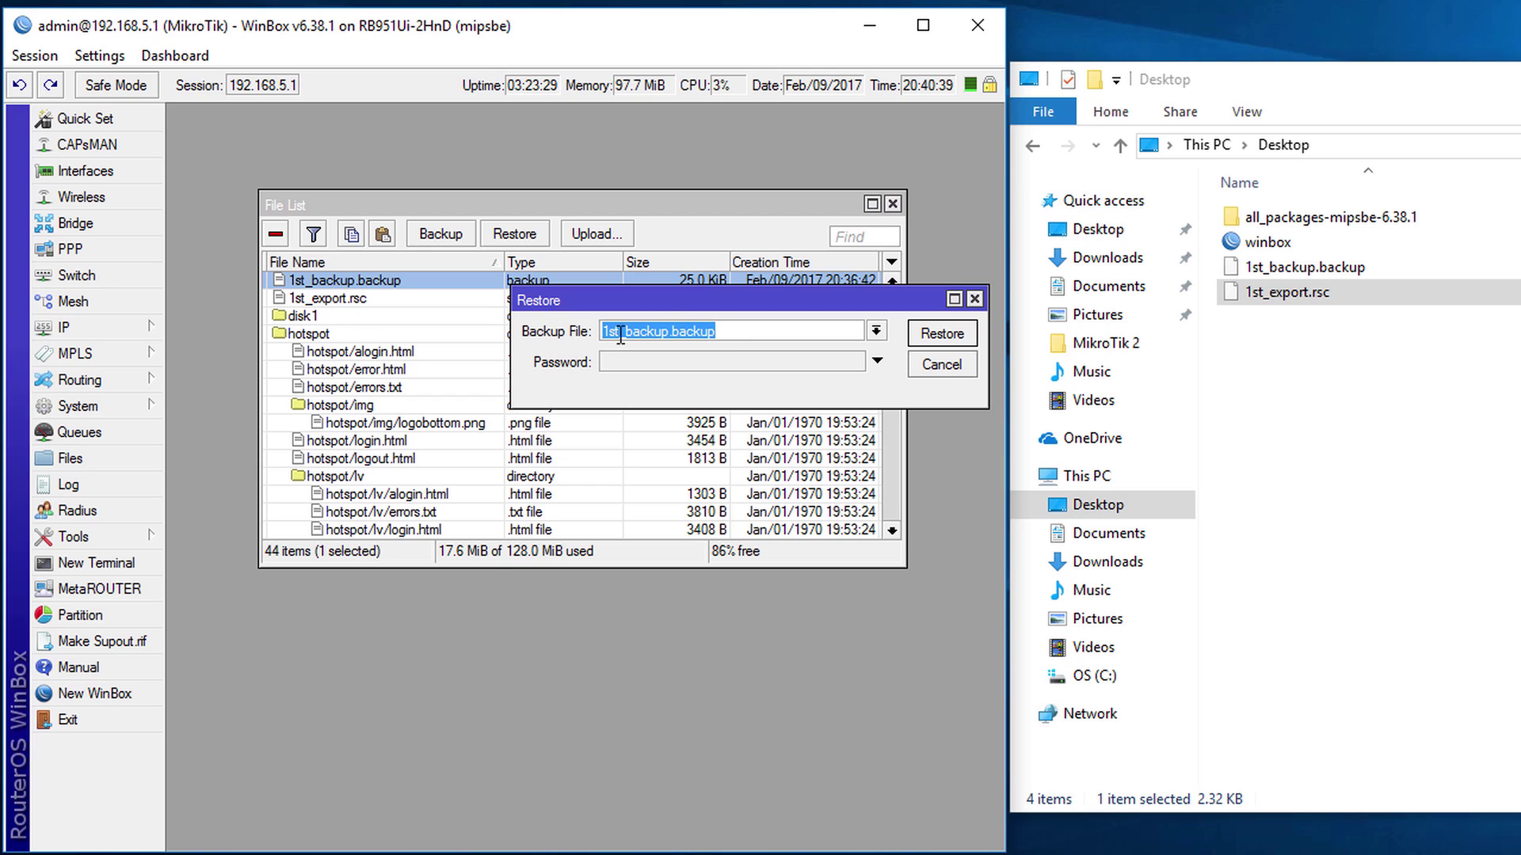
{"action": "left_click", "coordinate": [688, 364]}
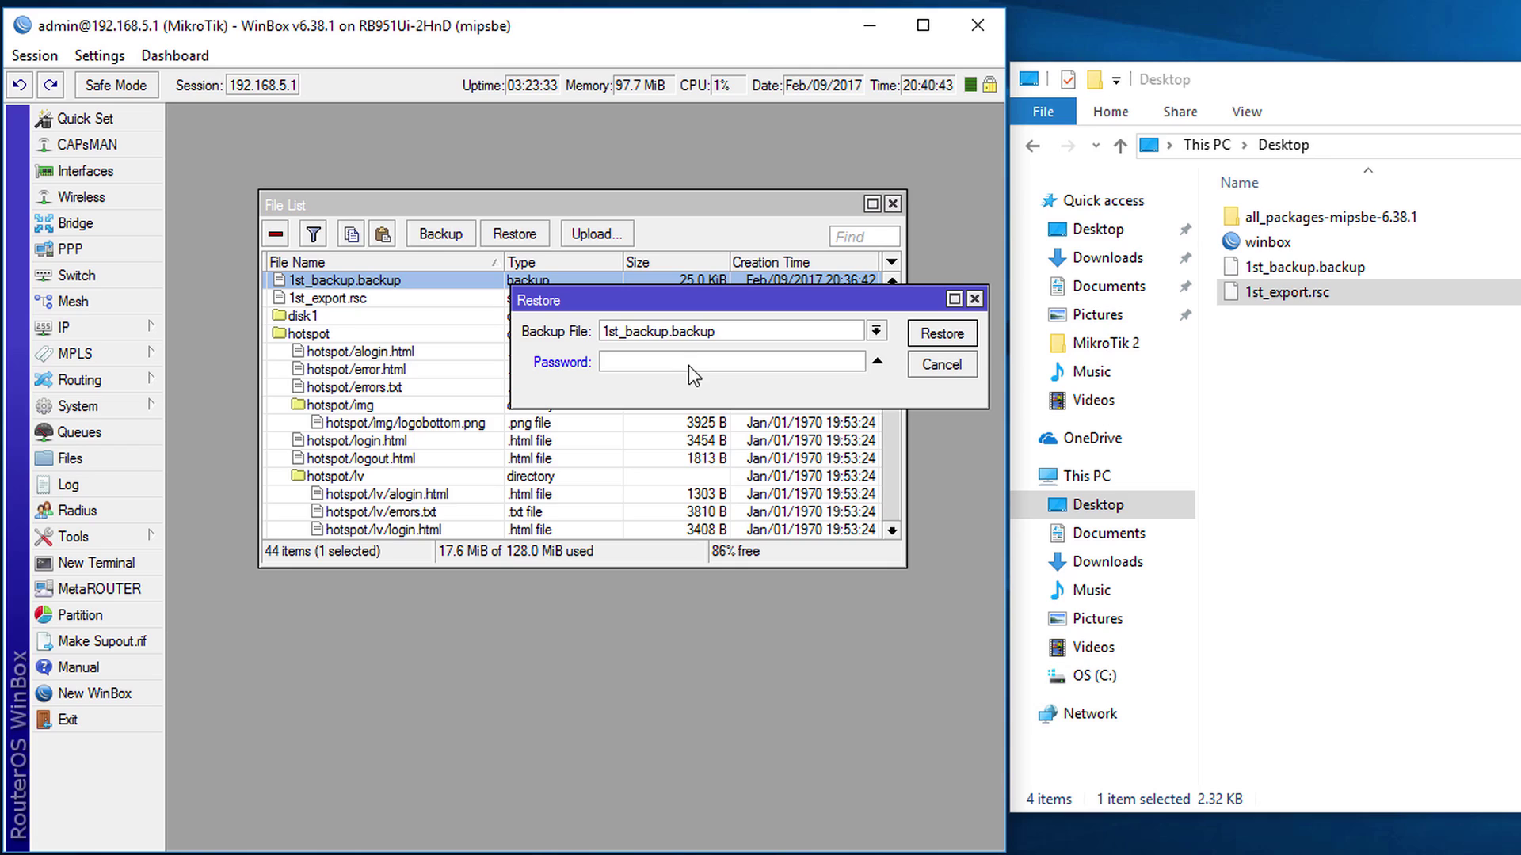